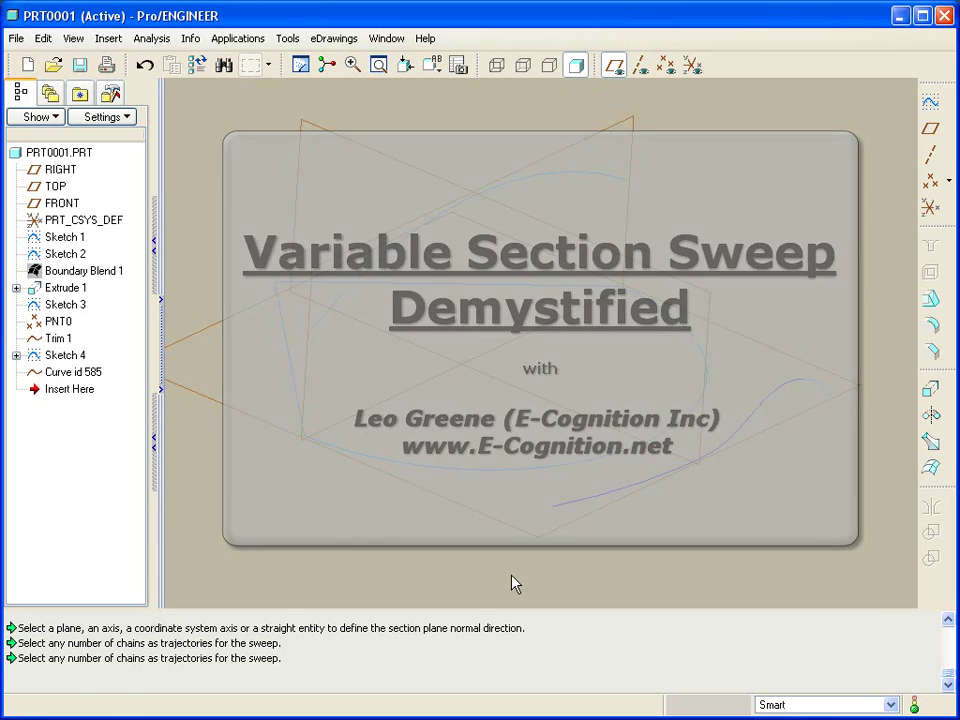
Step: Start a Variable Section Sweep using the D-shaped Sketch 3 curve as trajectory
left_click(931, 444)
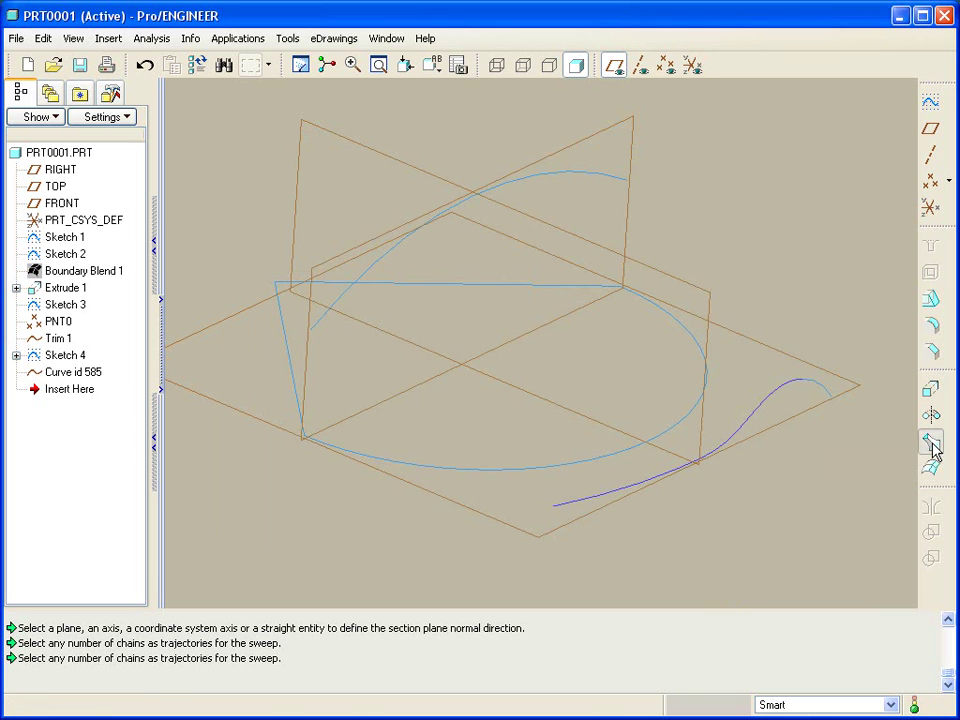
left_click(513, 476)
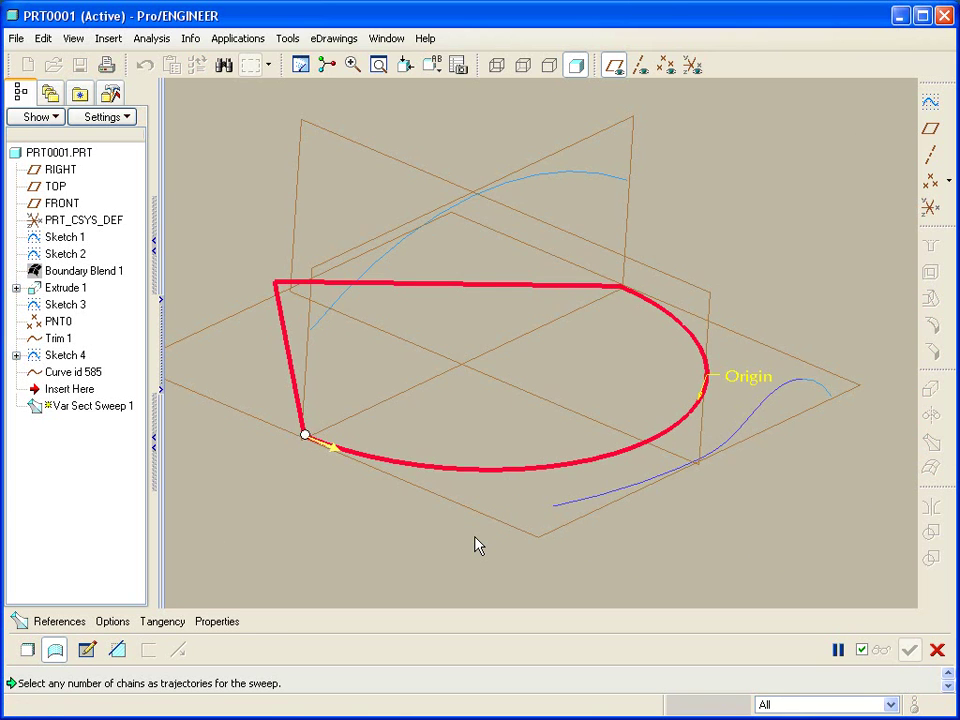
middle_click_drag(476, 545, 476, 545)
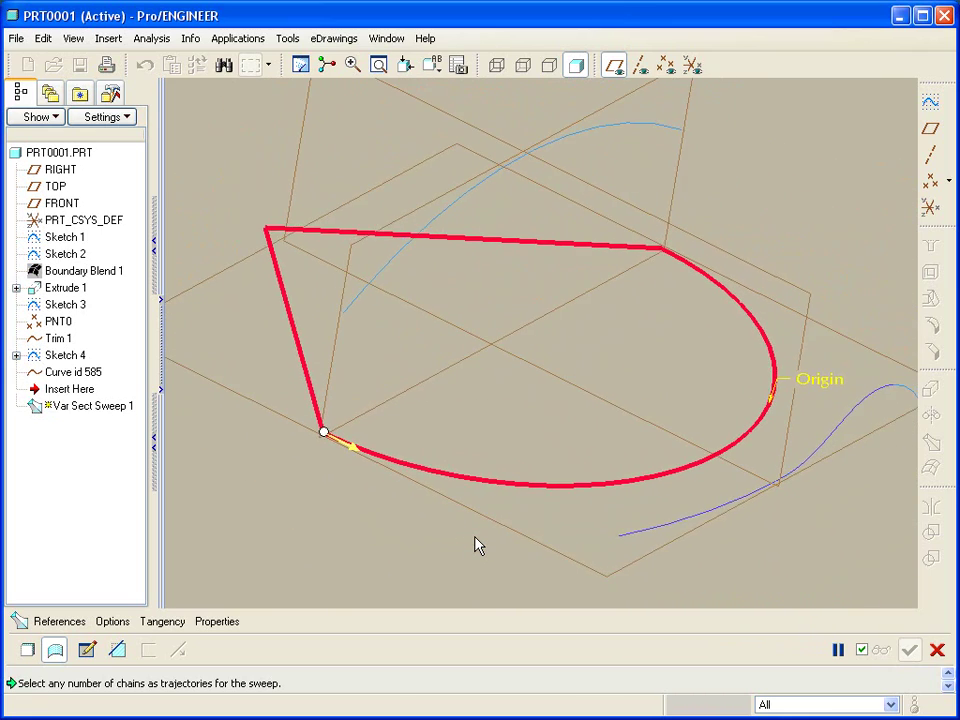
Step: Set the sweep's section option to Constant section
right_click(362, 530)
left_click(368, 490)
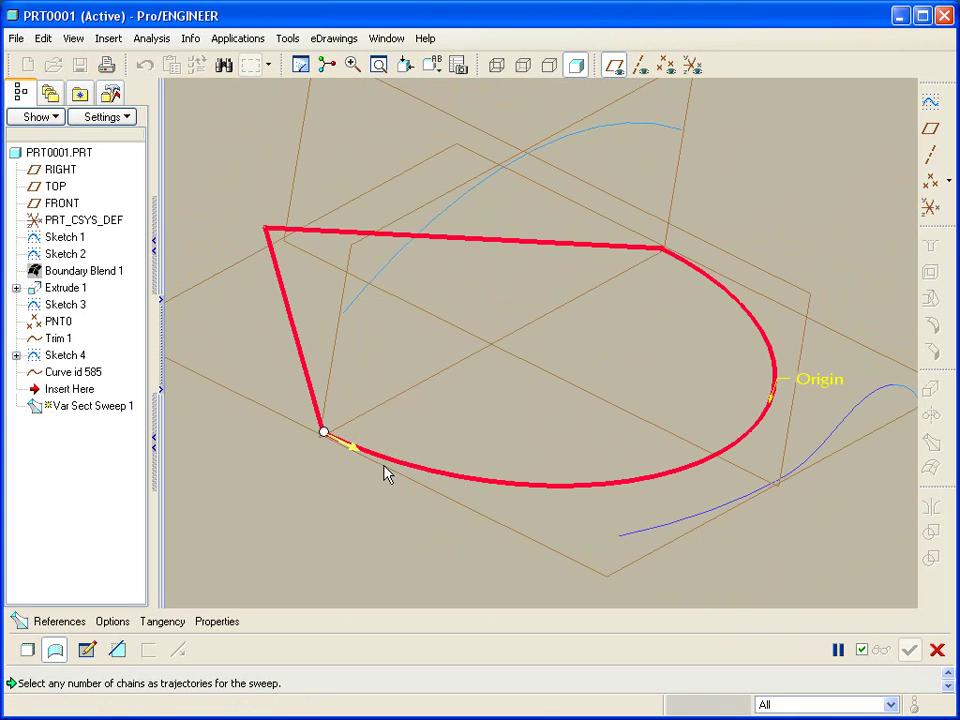
left_click(118, 622)
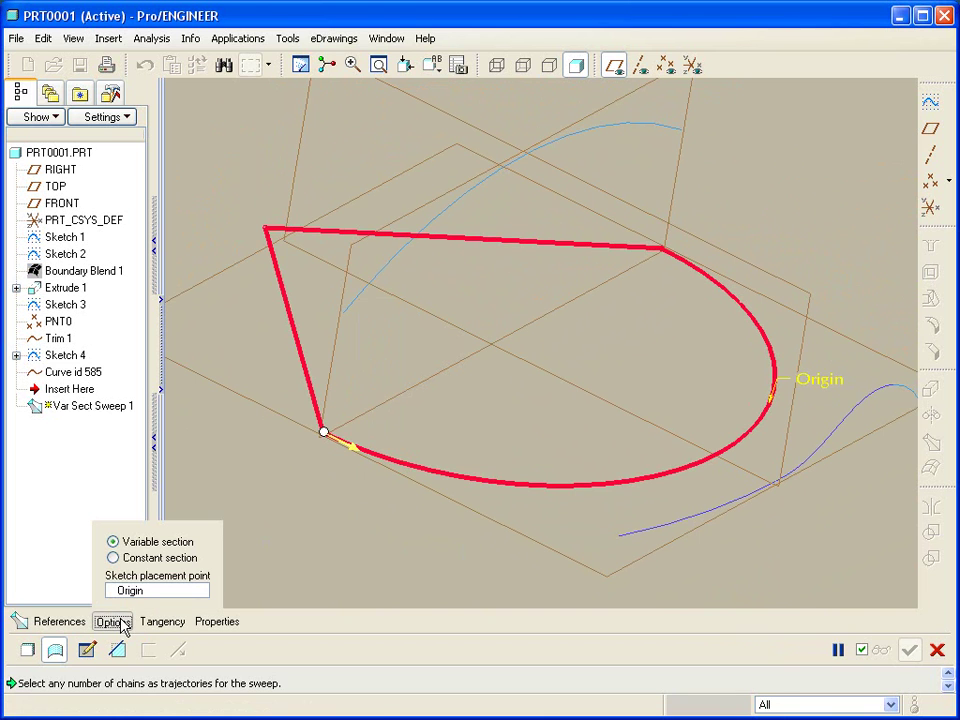
left_click(146, 560)
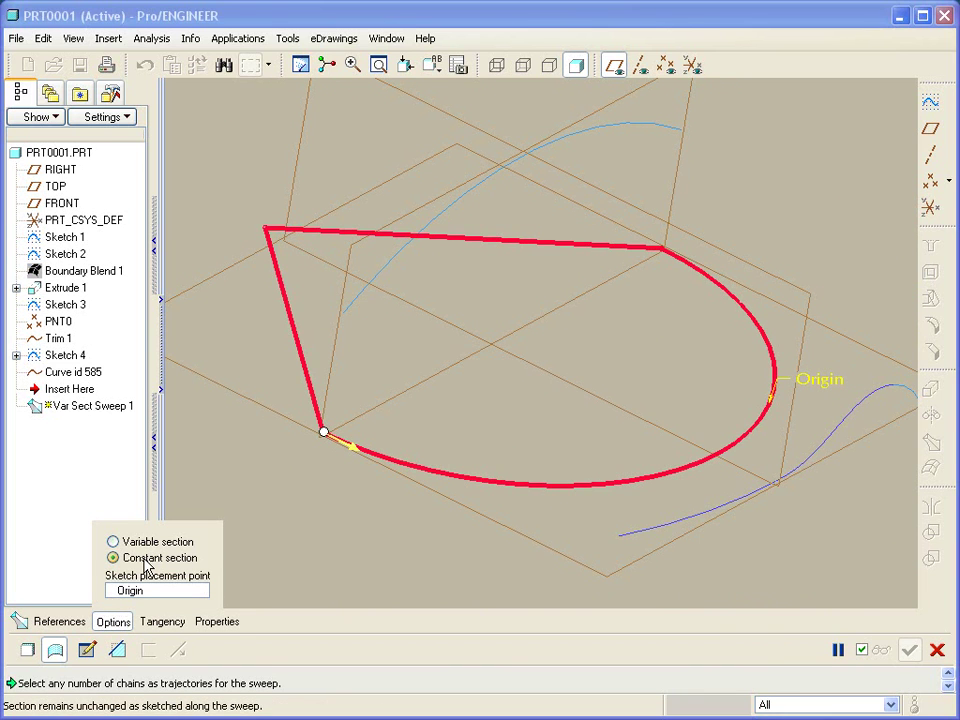
right_click(254, 497)
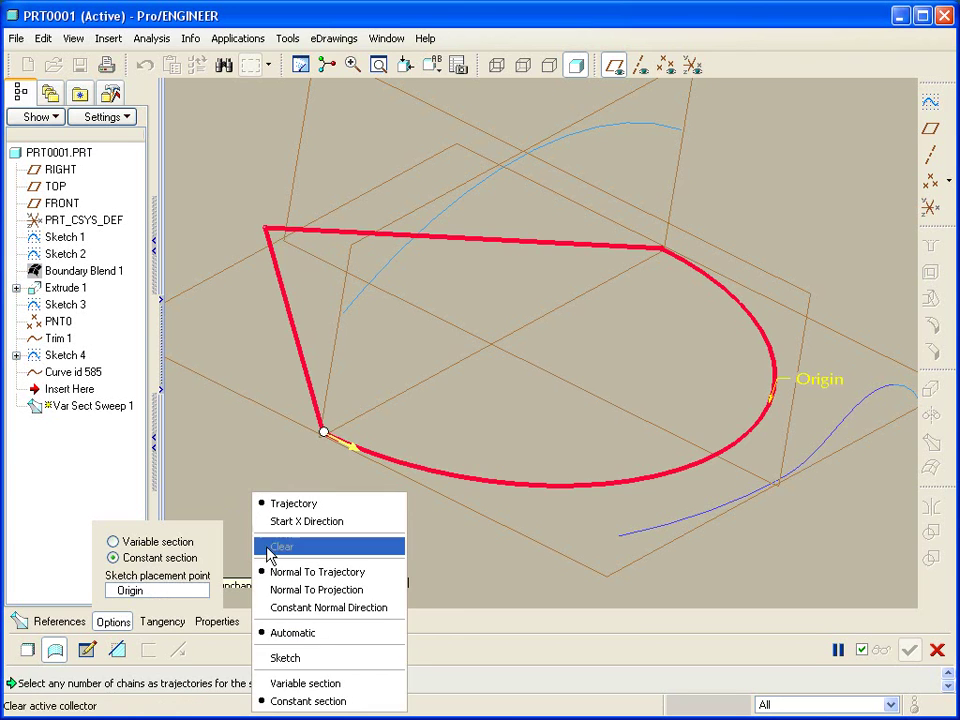
Step: Sketch a closed four-line profile at the trajectory start and complete Var Sect Sweep 1 as a solid ring
left_click(286, 658)
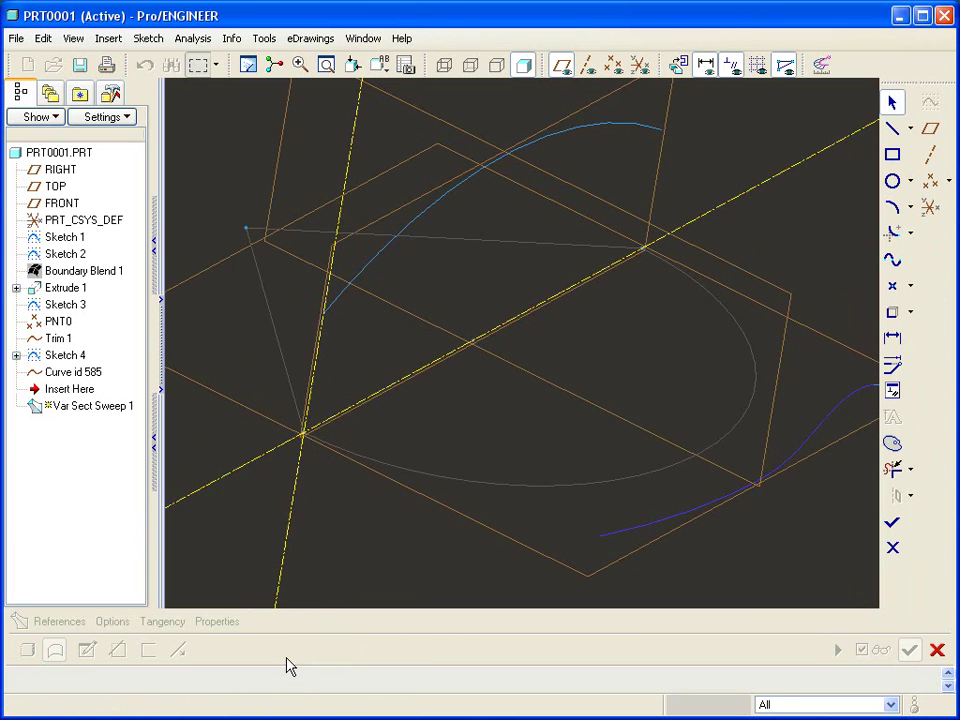
right_click(343, 555)
left_click(360, 558)
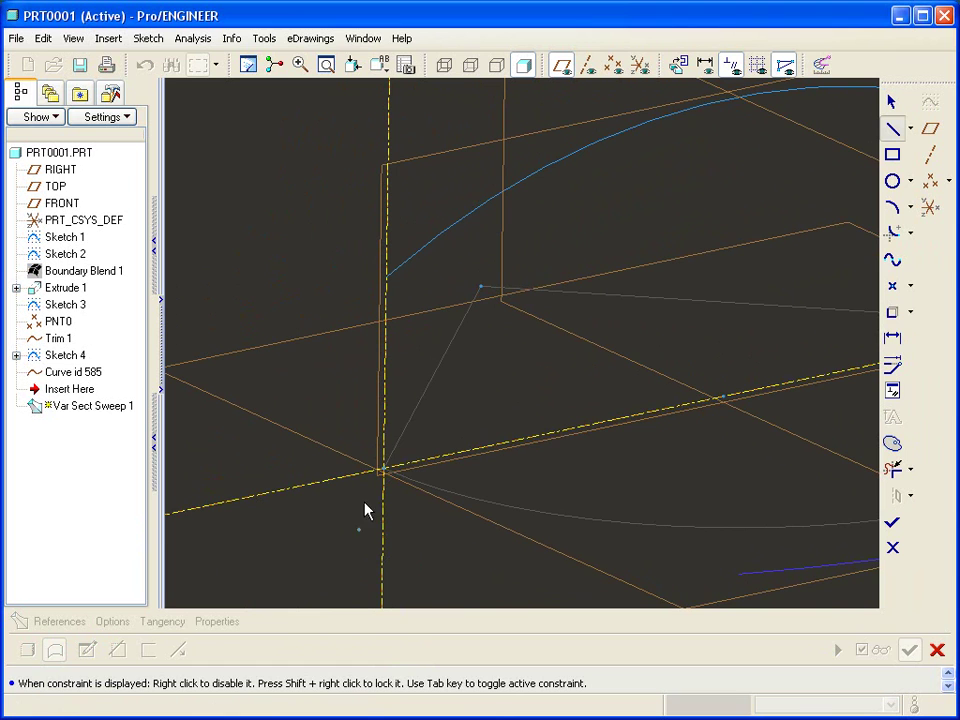
left_click(391, 467)
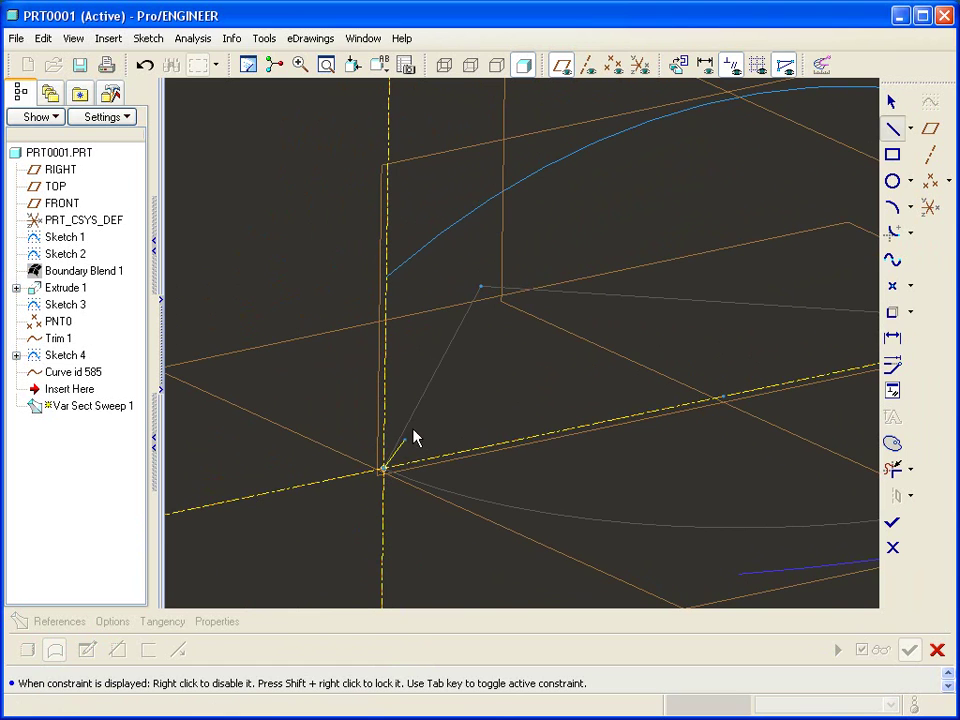
left_click(487, 391)
left_click(486, 446)
left_click(383, 468)
middle_click(476, 501)
left_click(892, 522)
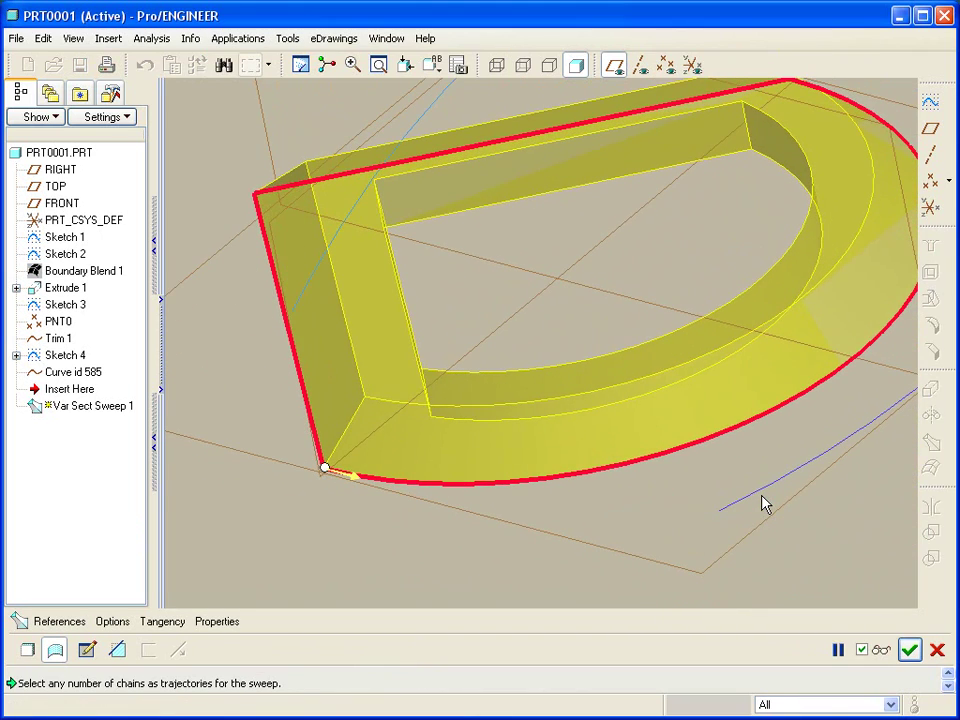
left_click(909, 650)
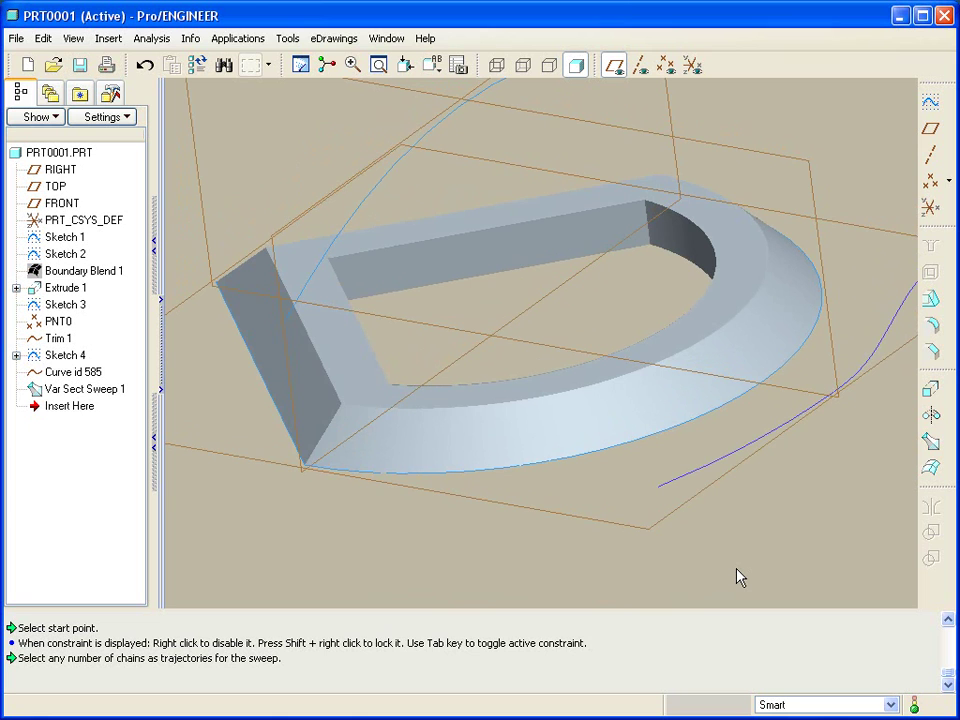
Step: Delete Var Sect Sweep 1 from the model tree
right_click(96, 396)
left_click(118, 402)
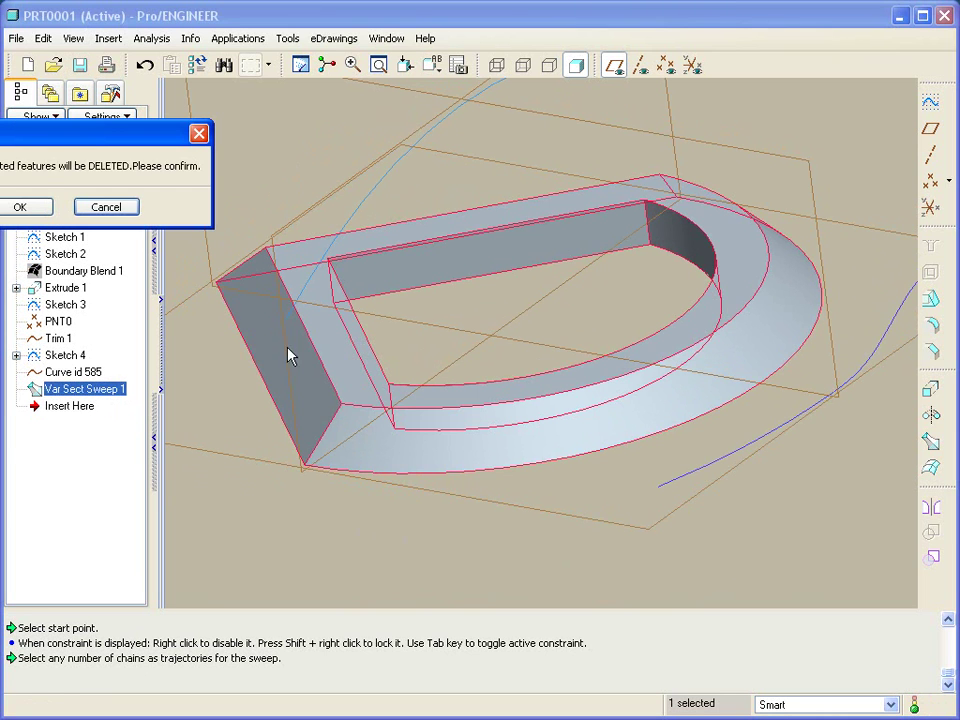
left_click(20, 206)
Step: Chain Trim 1 with its adjoining curve and start a Variable Section Sweep along them
middle_click_drag(250, 340, 660, 493)
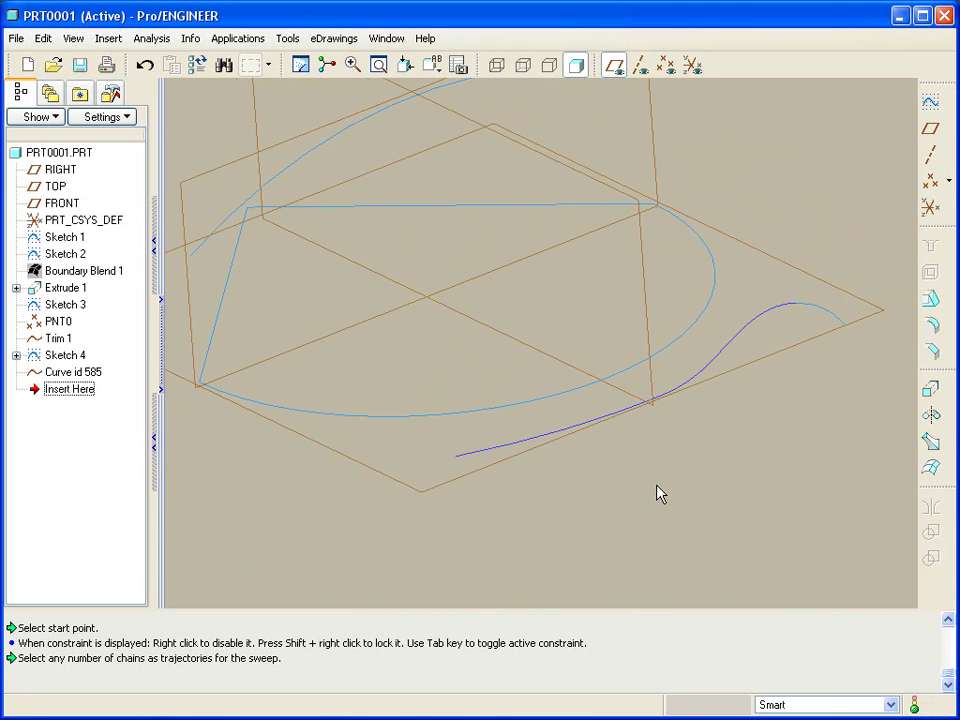
left_click(543, 437)
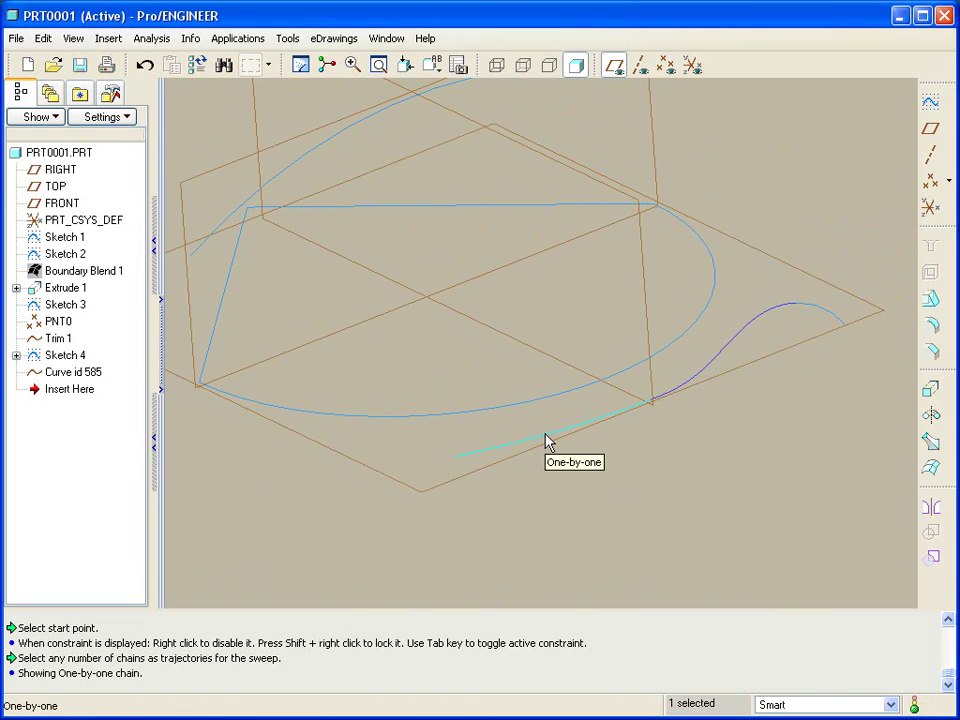
left_click(545, 440)
left_click(700, 386)
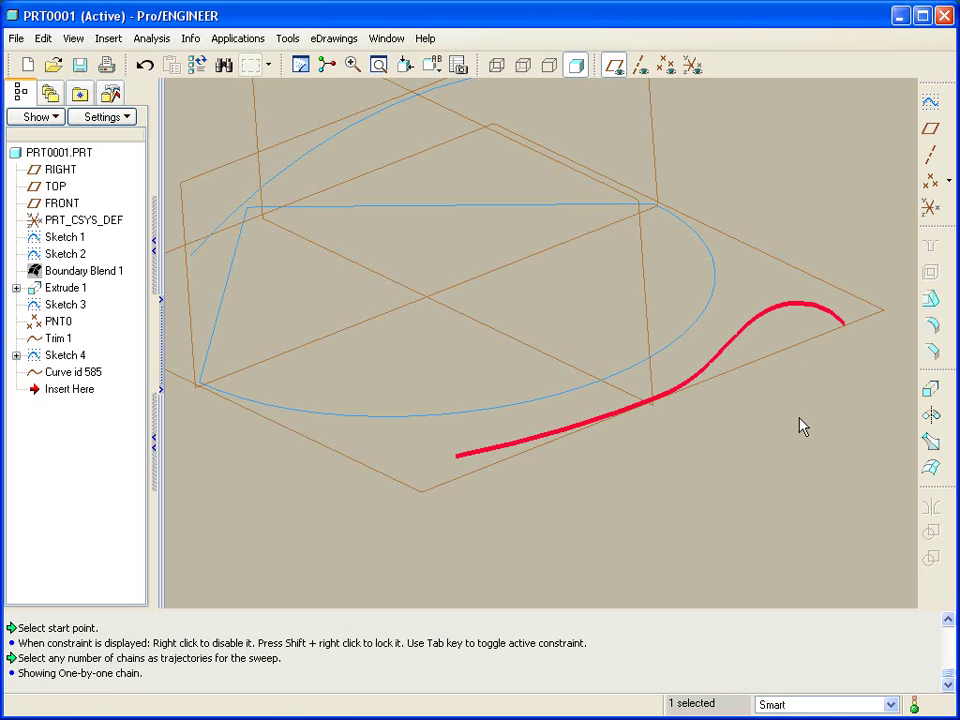
left_click(930, 441)
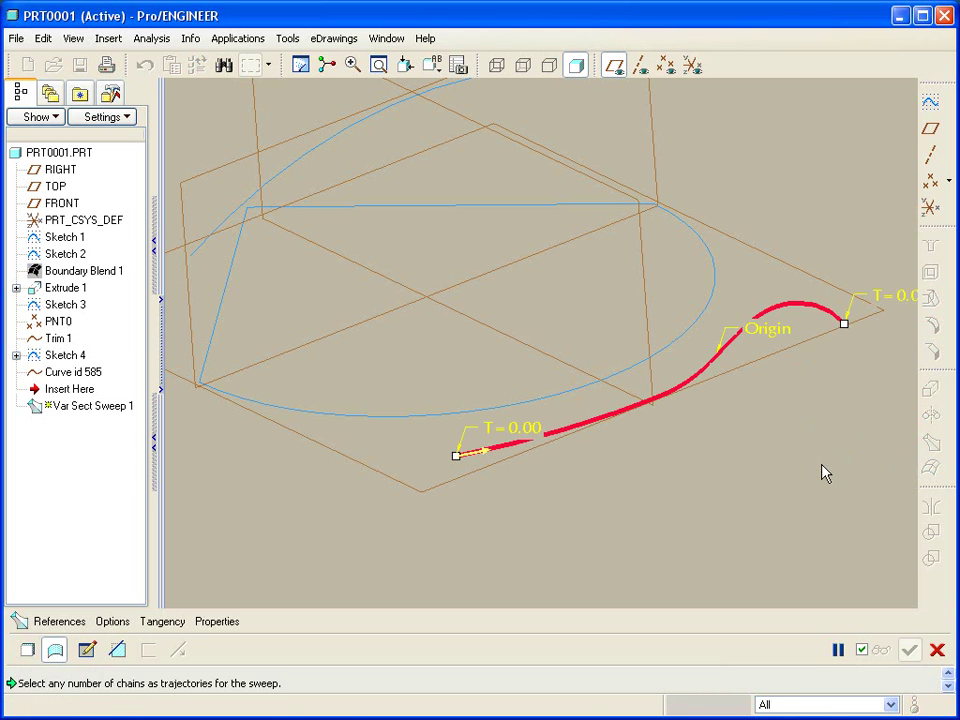
Step: Sketch a 1.37 circle at the trajectory start as the tube's section
right_click(573, 486)
left_click(623, 639)
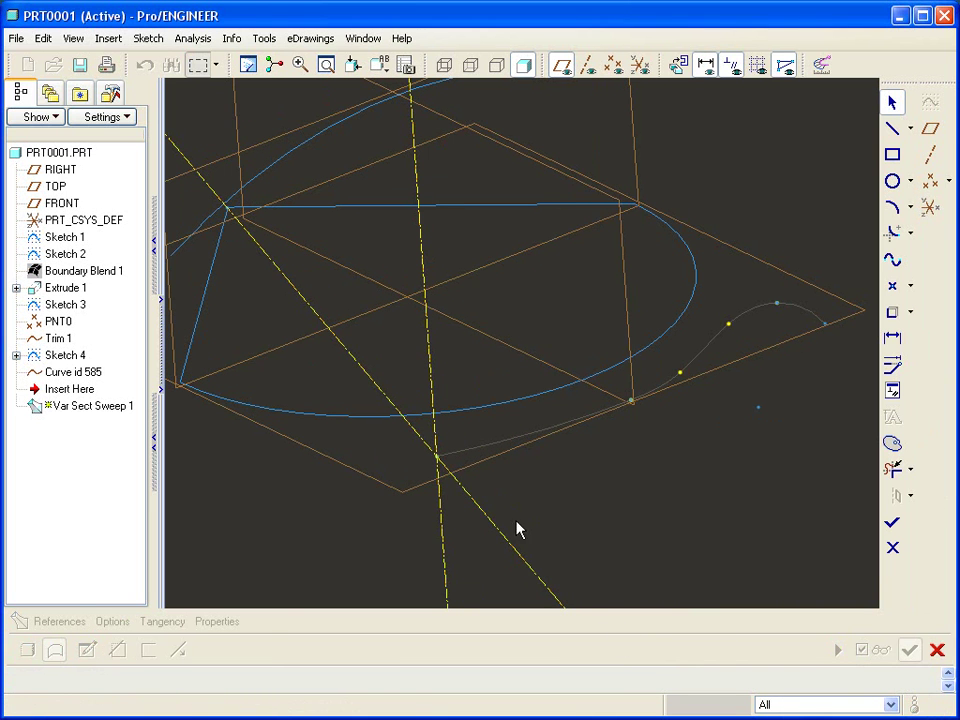
right_click(541, 509)
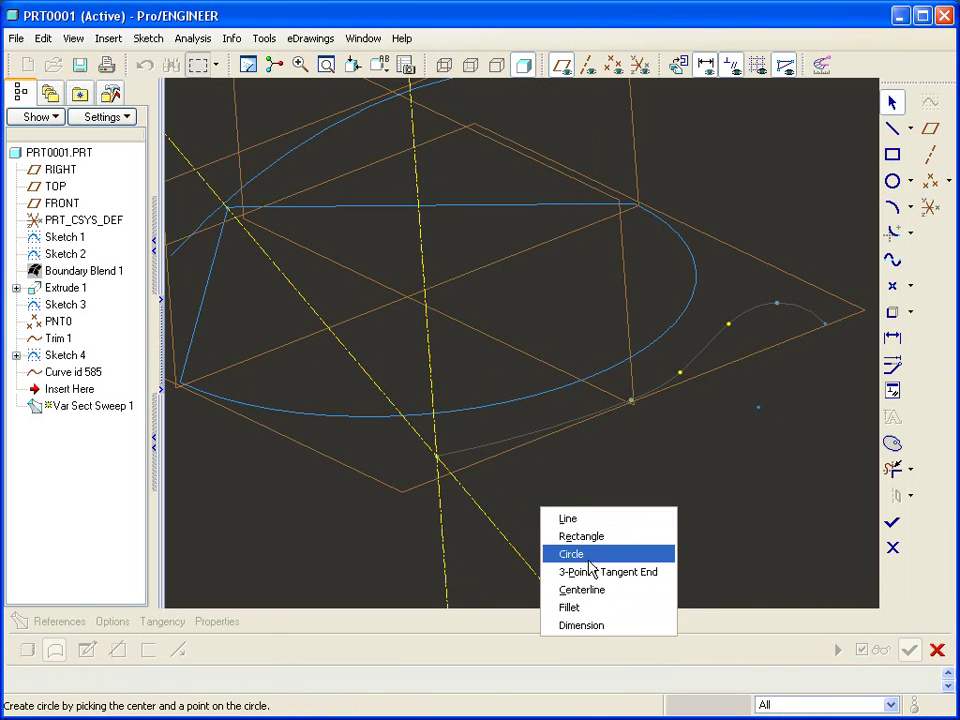
left_click(590, 554)
left_click(436, 457)
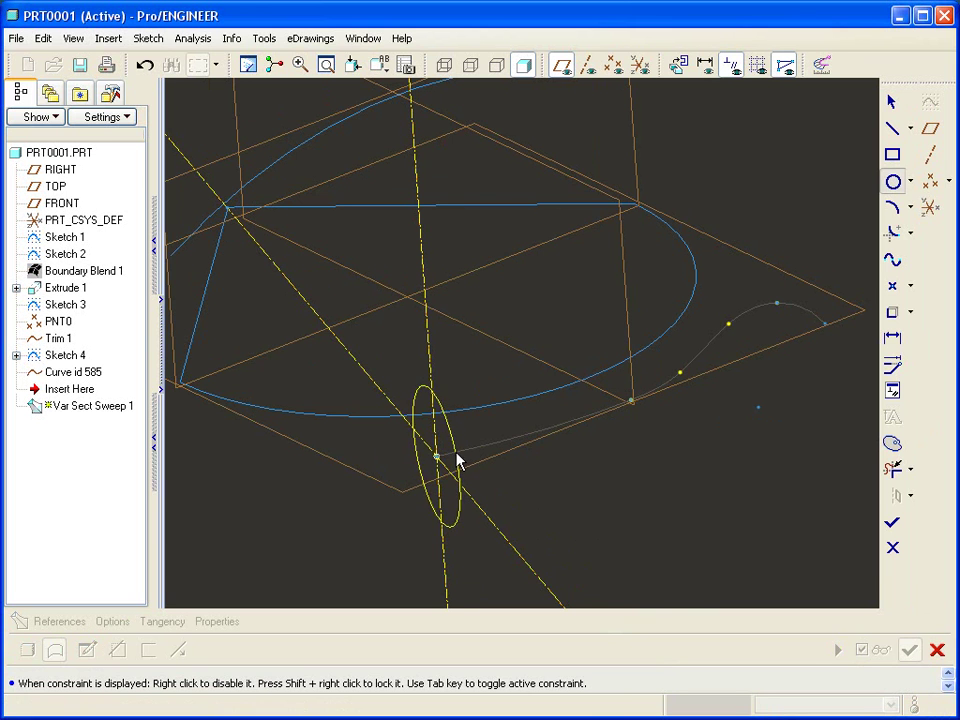
left_click(450, 459)
middle_click(615, 502)
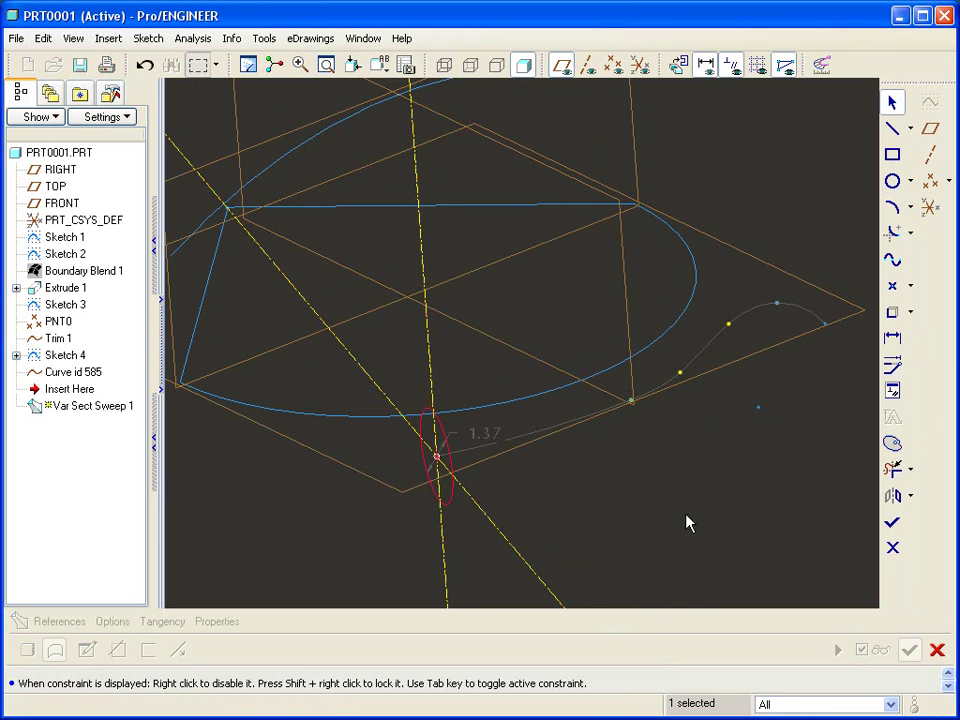
left_click(893, 526)
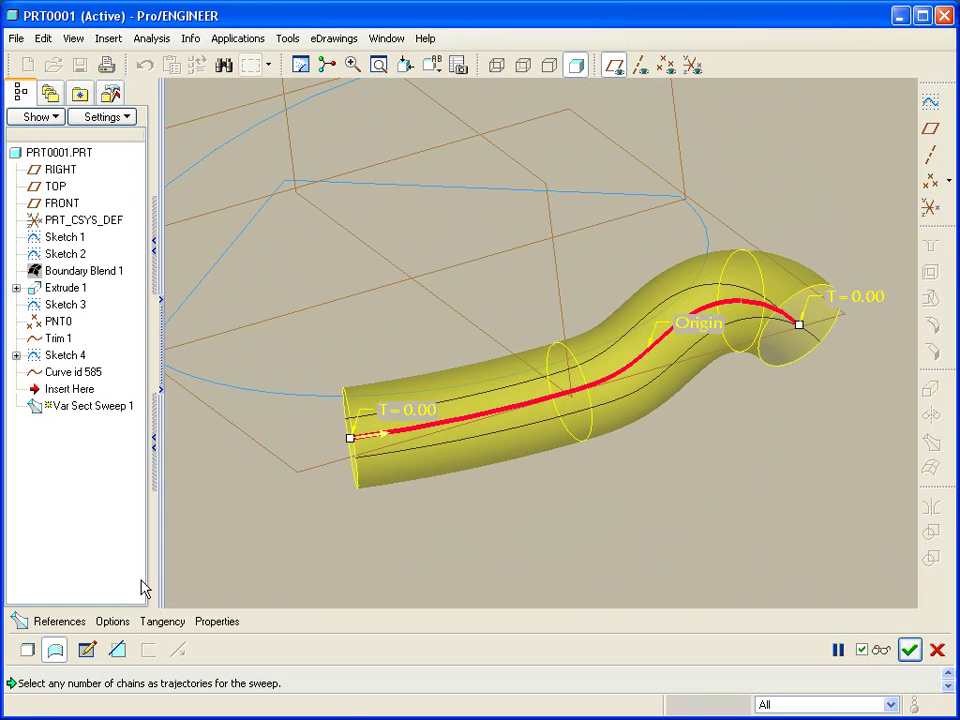
Step: Show the sweep's References settings with the trajectory and section plane control
left_click(60, 621)
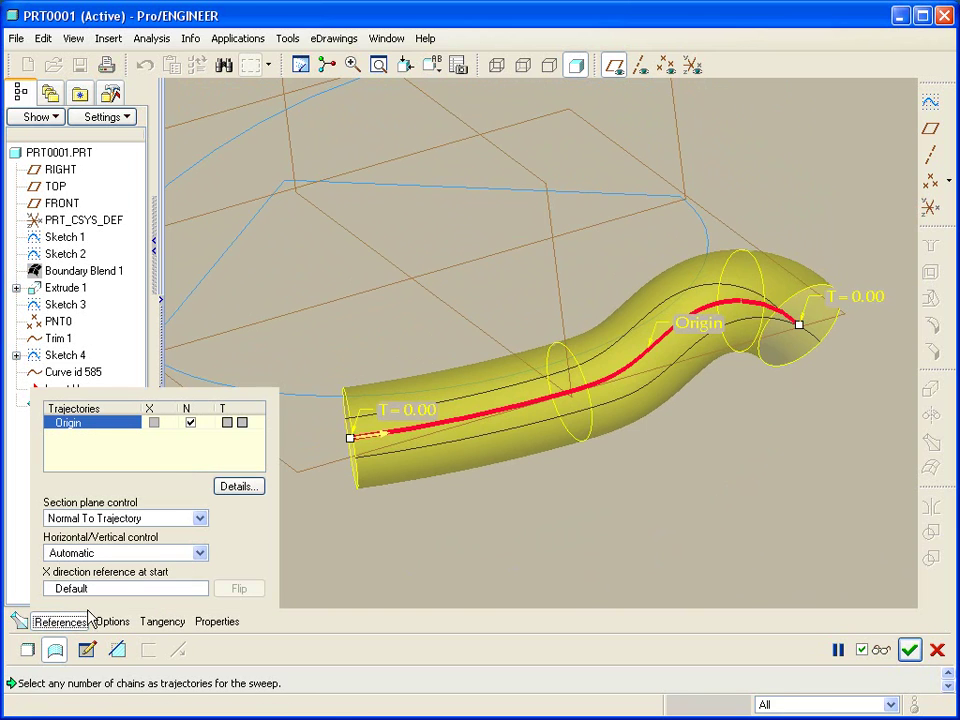
Step: List the Section plane control choices in the References panel
left_click(199, 519)
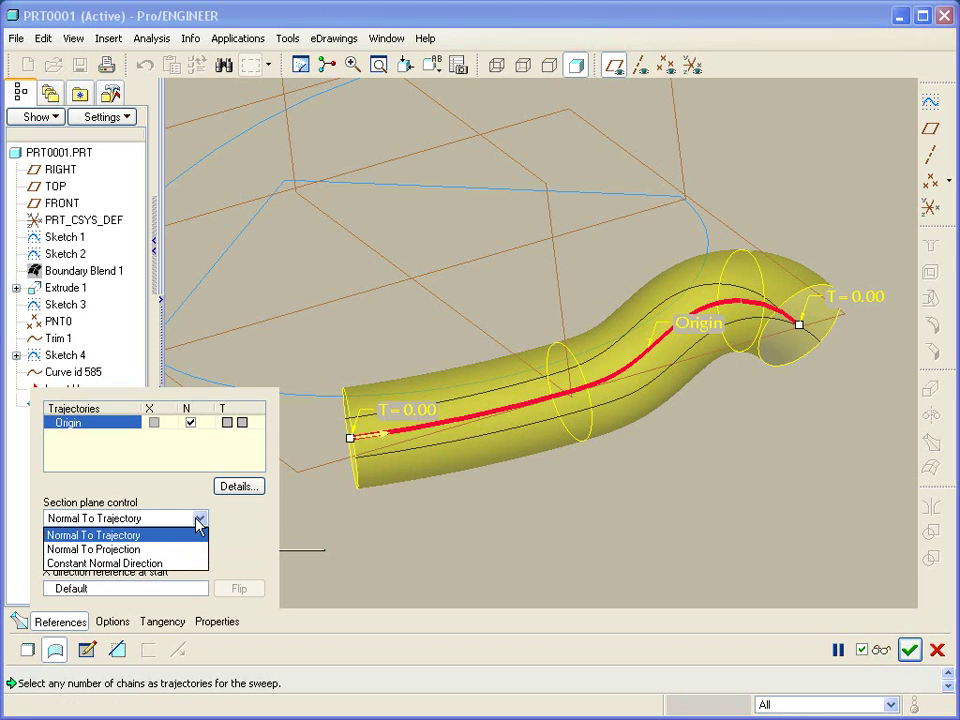
Step: Set section plane control to Normal To Projection with TOP as the direction reference, then inspect the tube
left_click(137, 553)
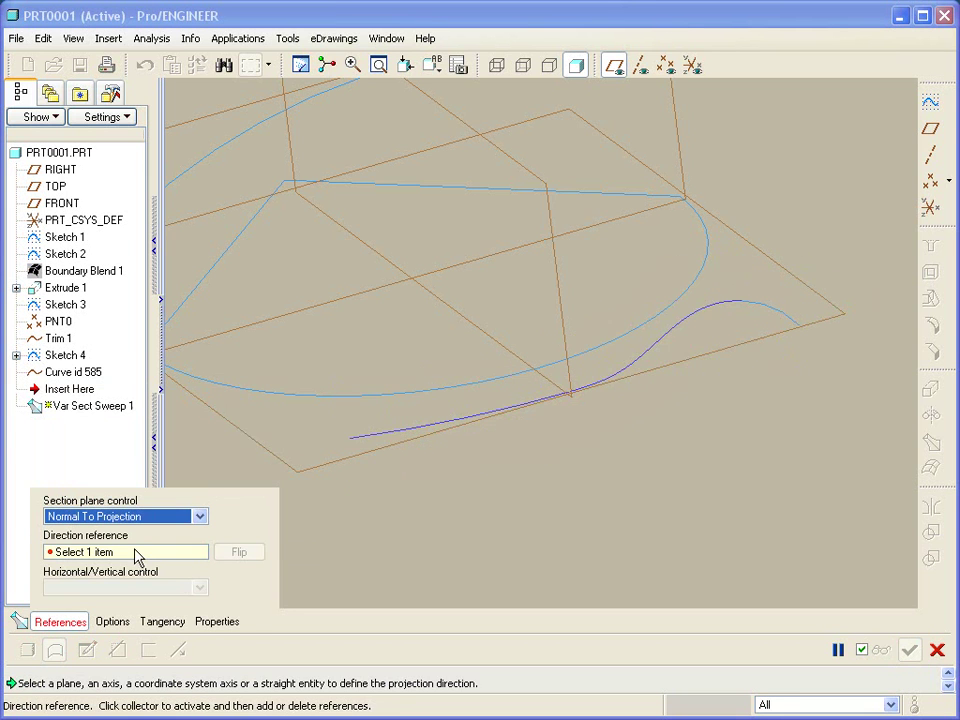
middle_click_drag(285, 548, 360, 470)
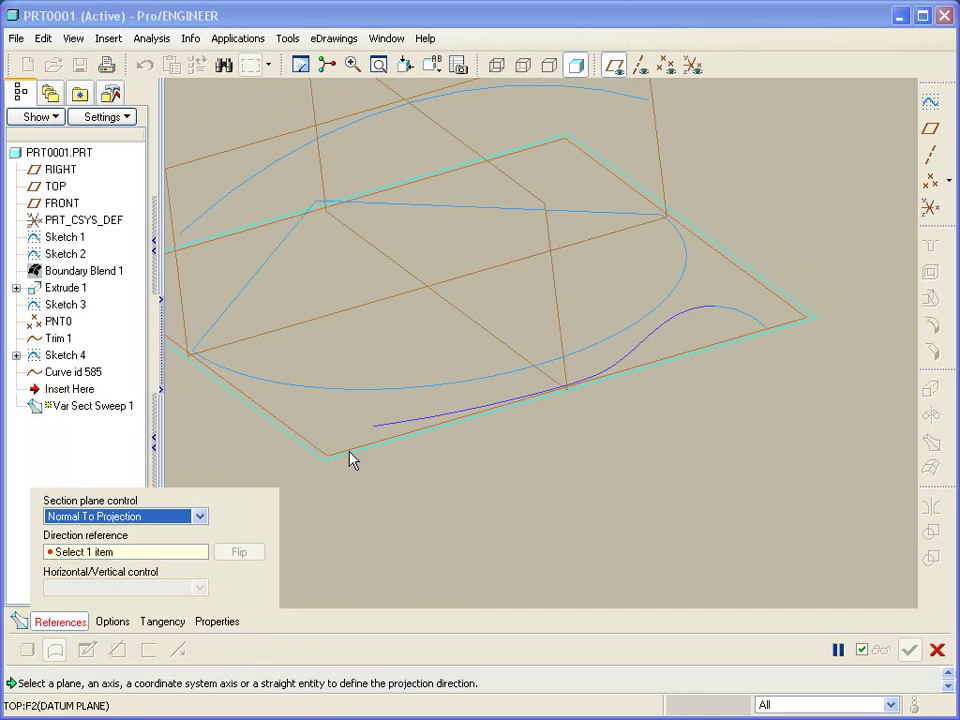
left_click(349, 456)
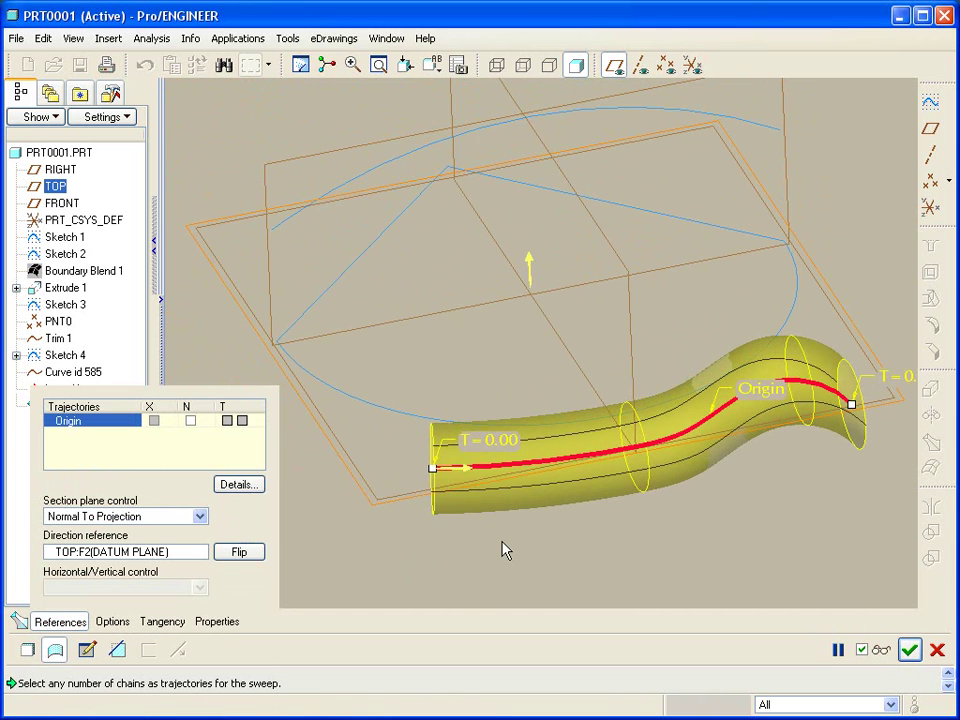
middle_click_drag(418, 546, 435, 480)
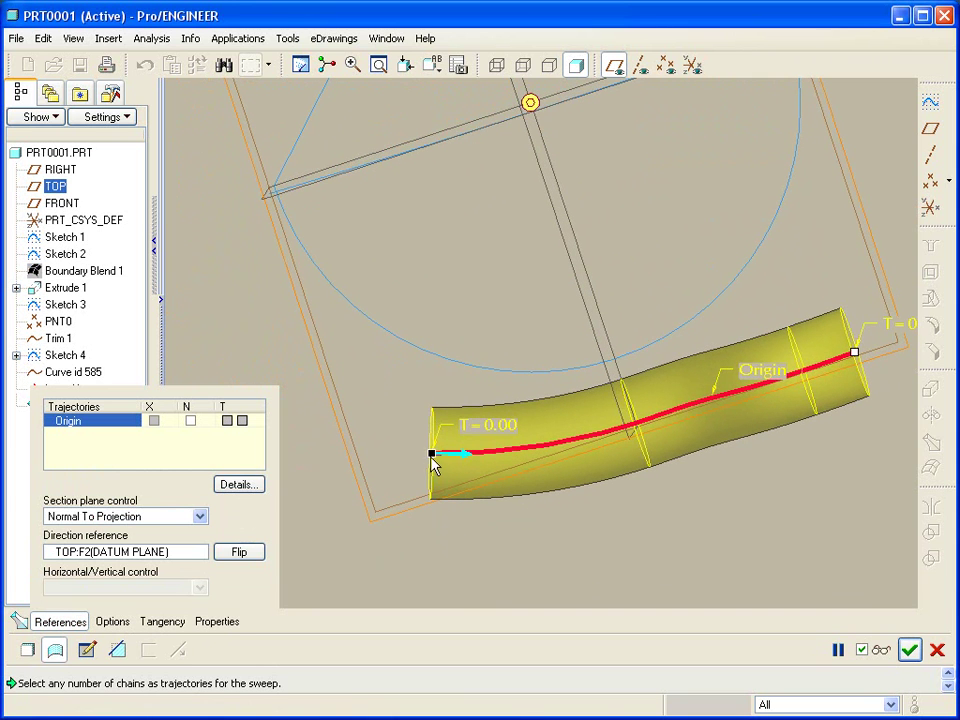
middle_click_drag(459, 518, 561, 471)
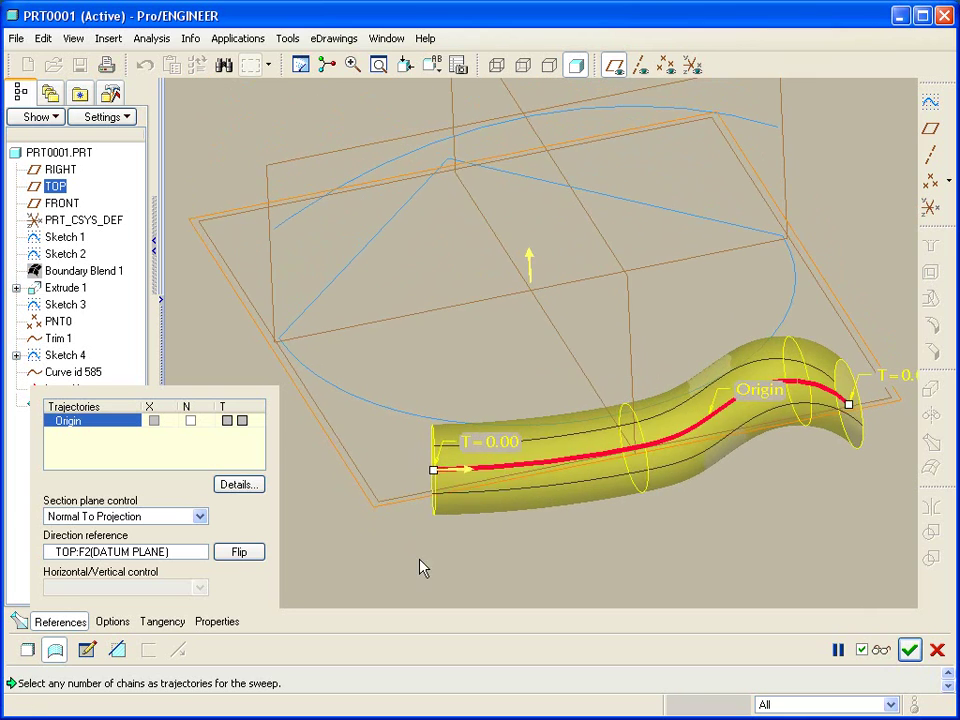
middle_click_drag(422, 566, 737, 432)
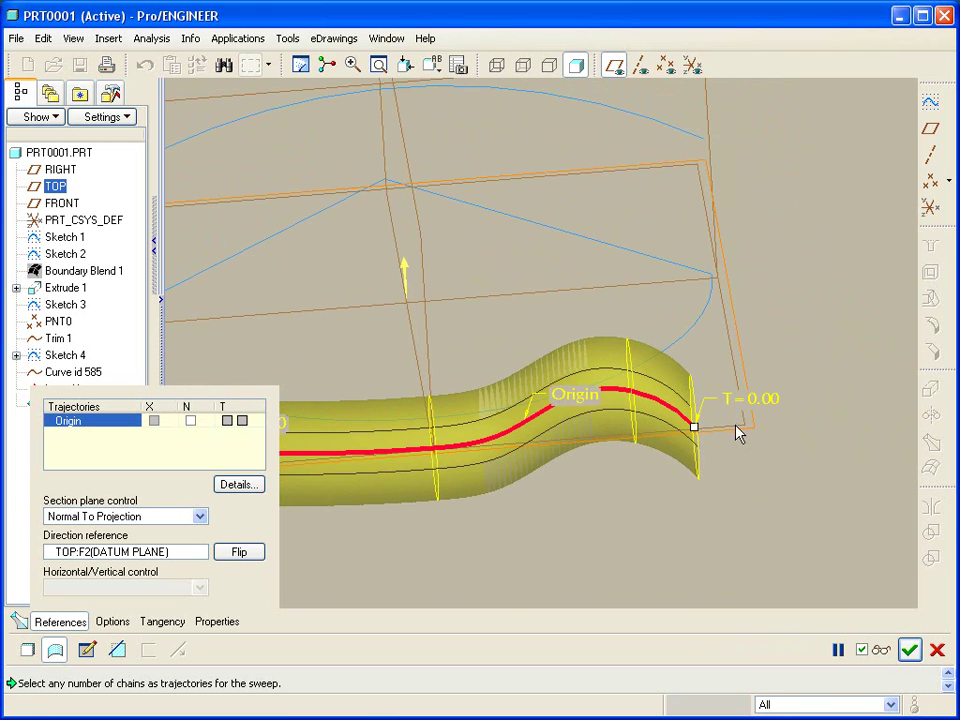
key("ctrl+d")
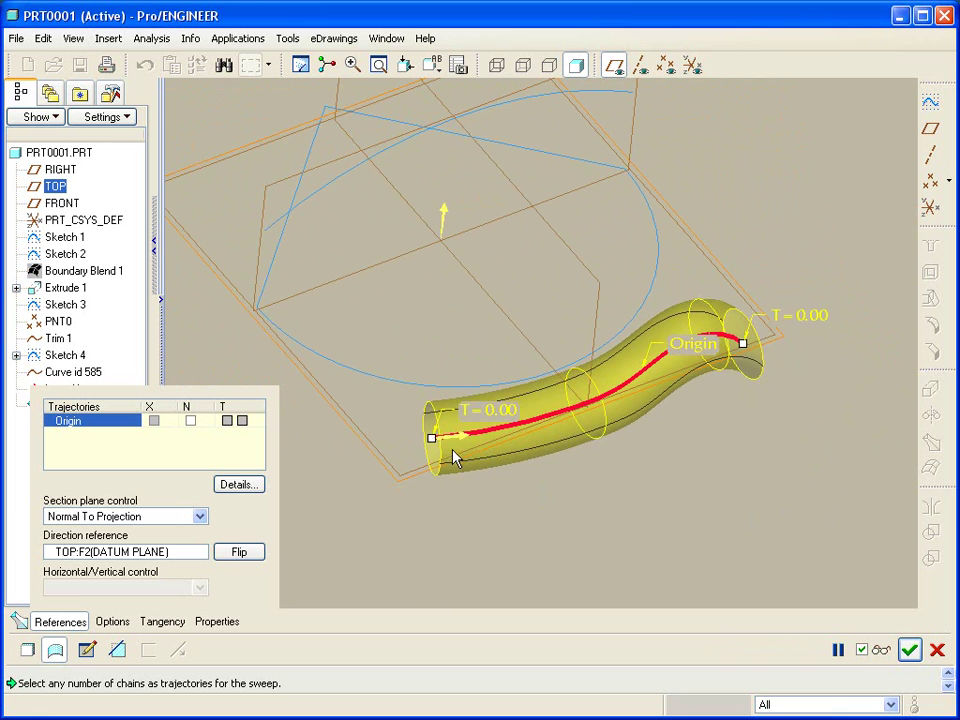
middle_click_drag(801, 409, 800, 372)
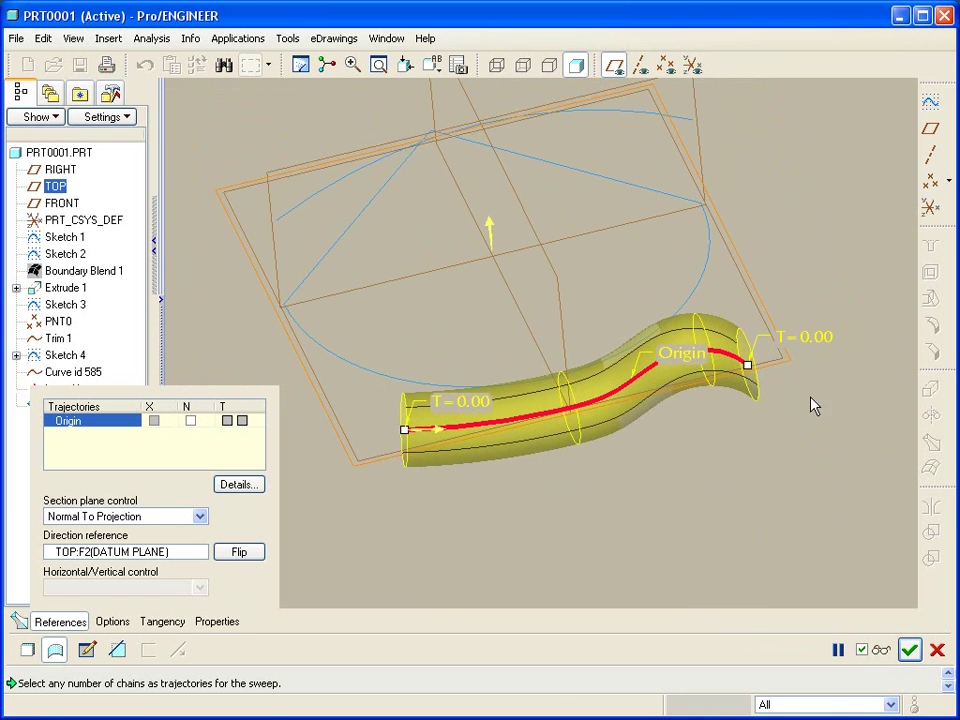
left_click(200, 517)
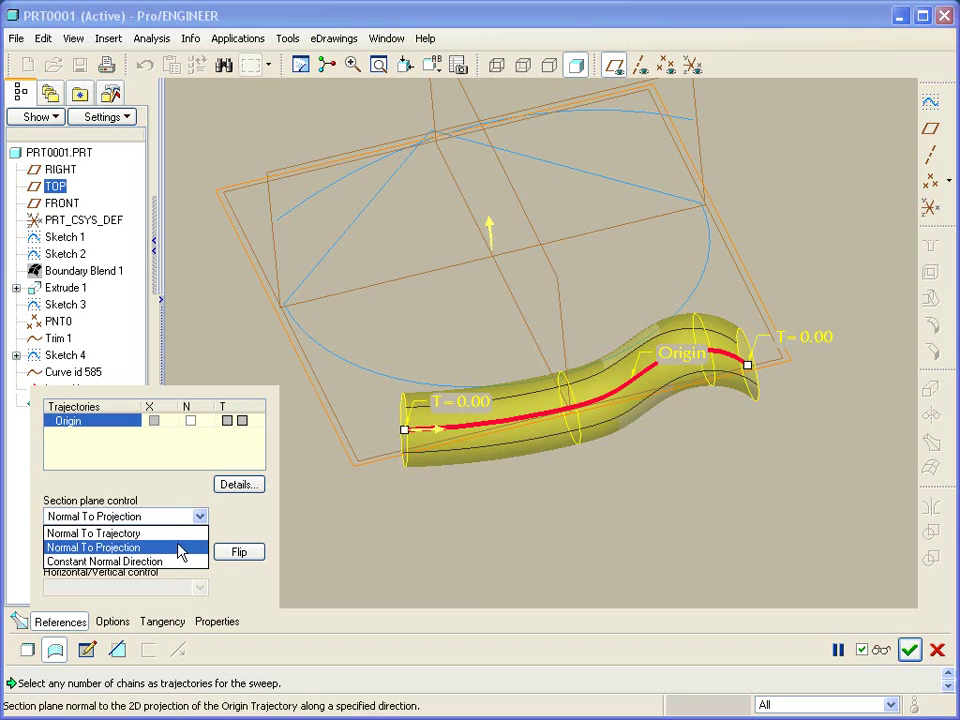
Step: Switch section plane control to Constant Normal Direction referencing the FRONT datum plane
left_click(120, 562)
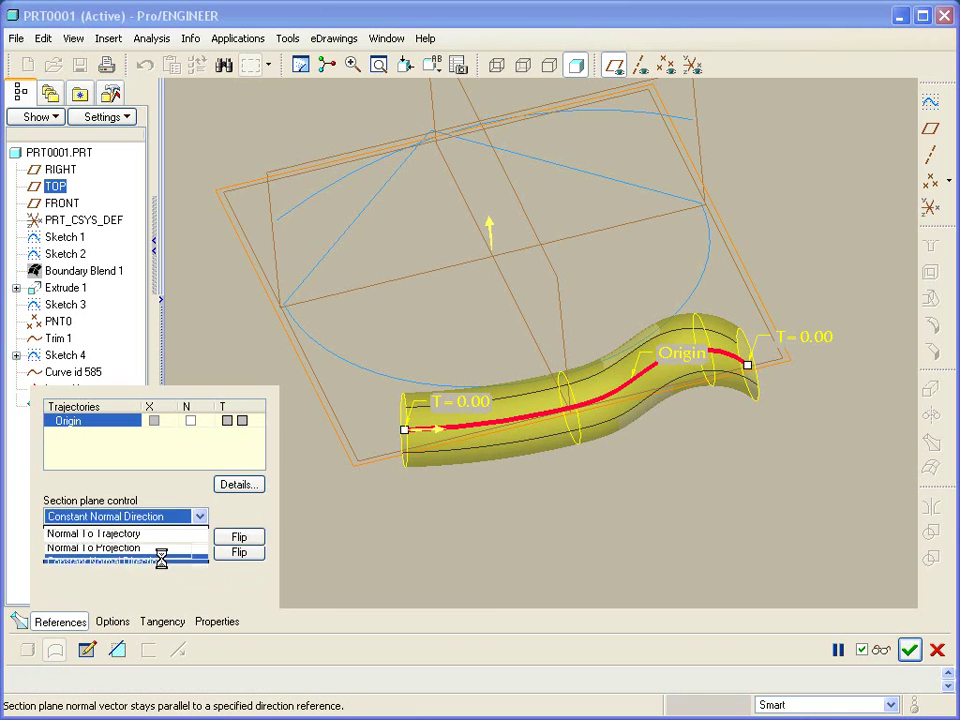
left_click(561, 330)
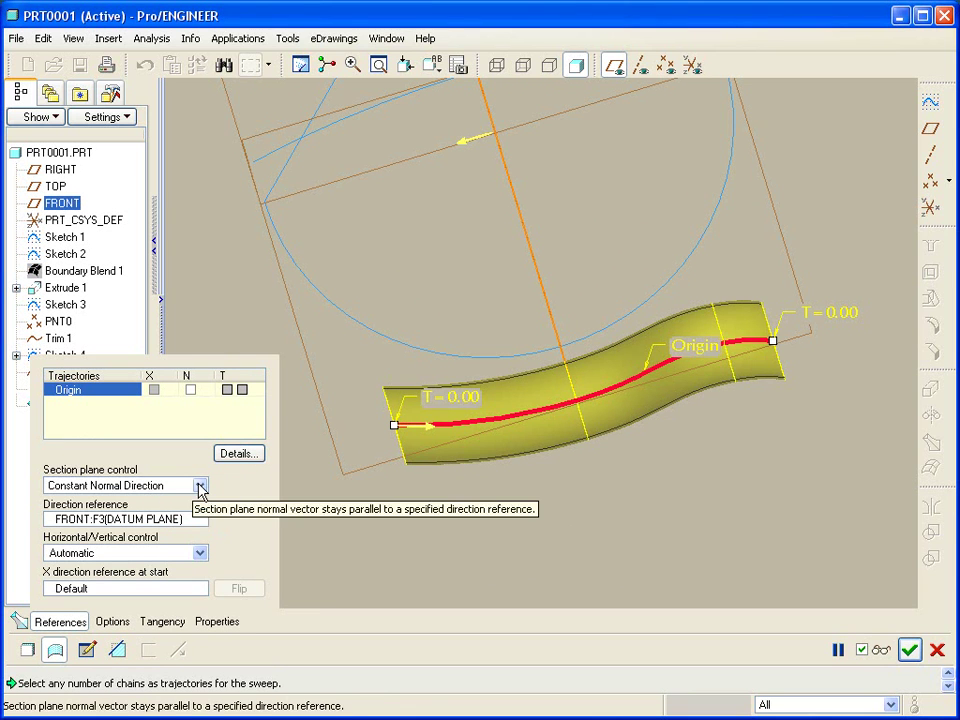
key("ctrl+d")
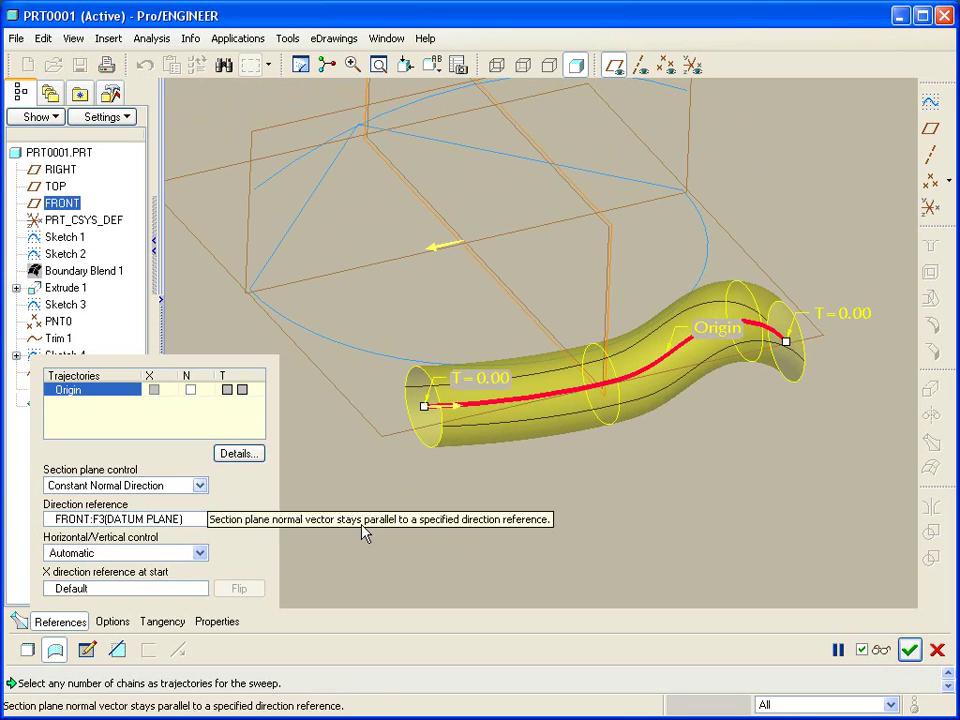
left_click(200, 486)
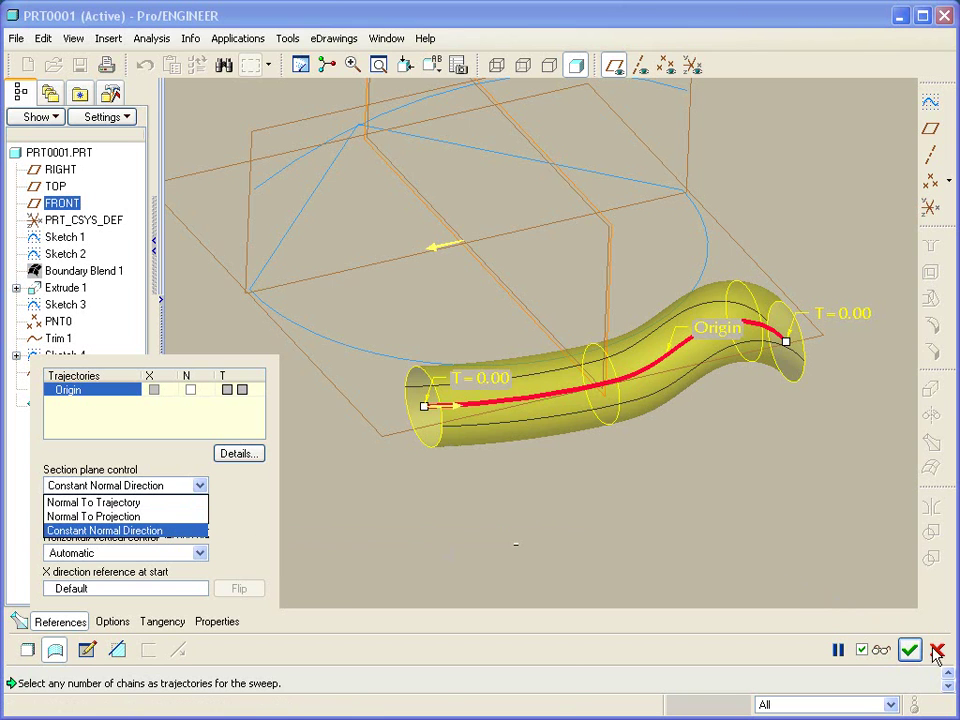
Step: Cancel the tube sweep and confirm discarding it
left_click(793, 602)
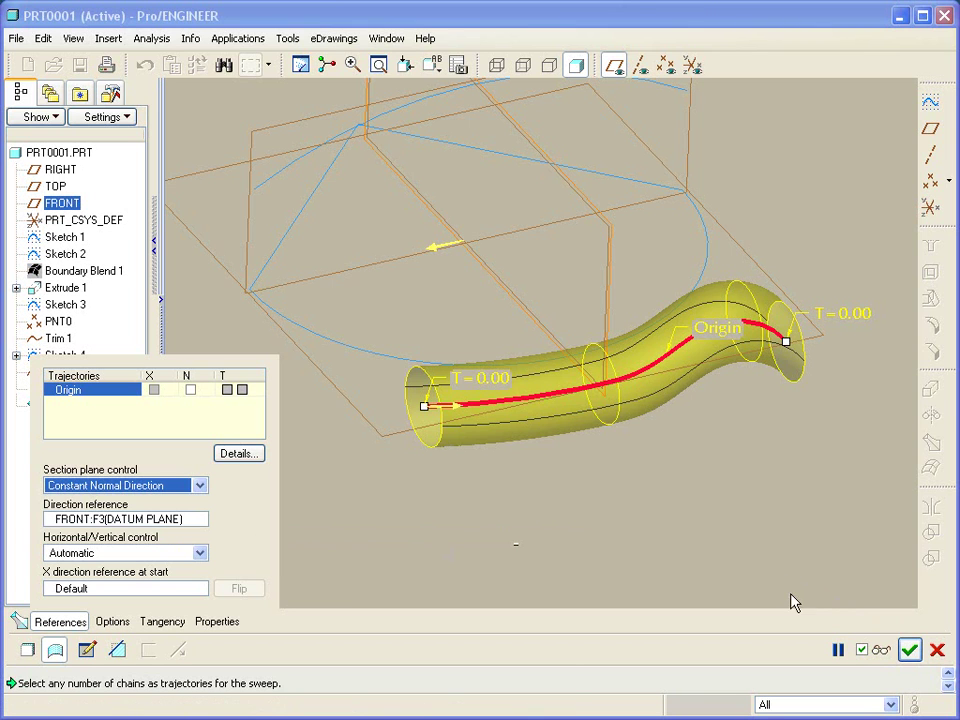
left_click(937, 651)
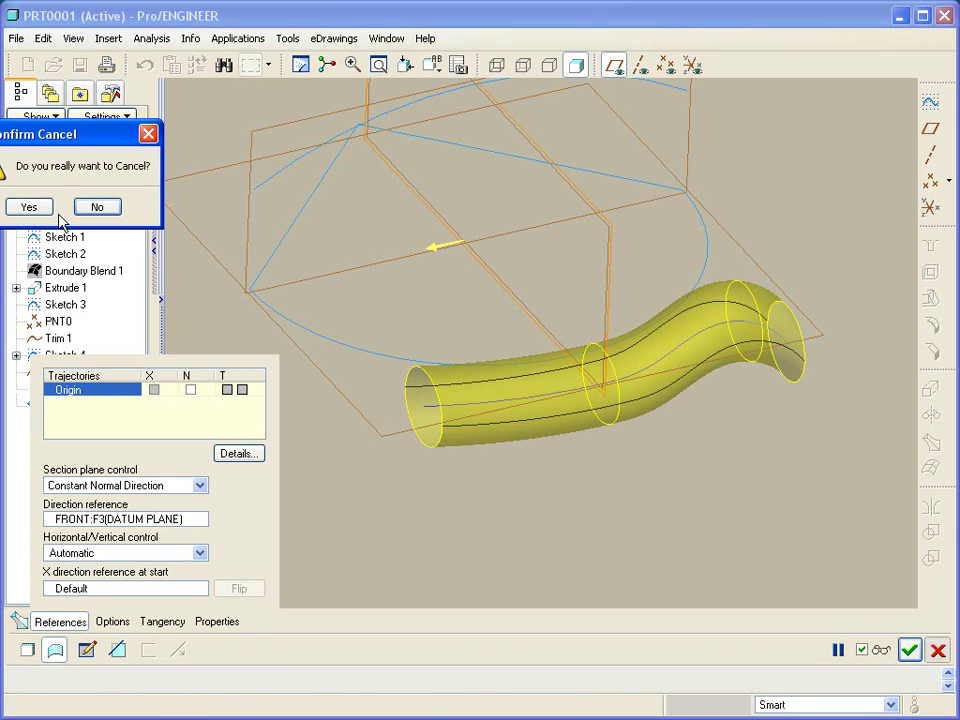
left_click(30, 207)
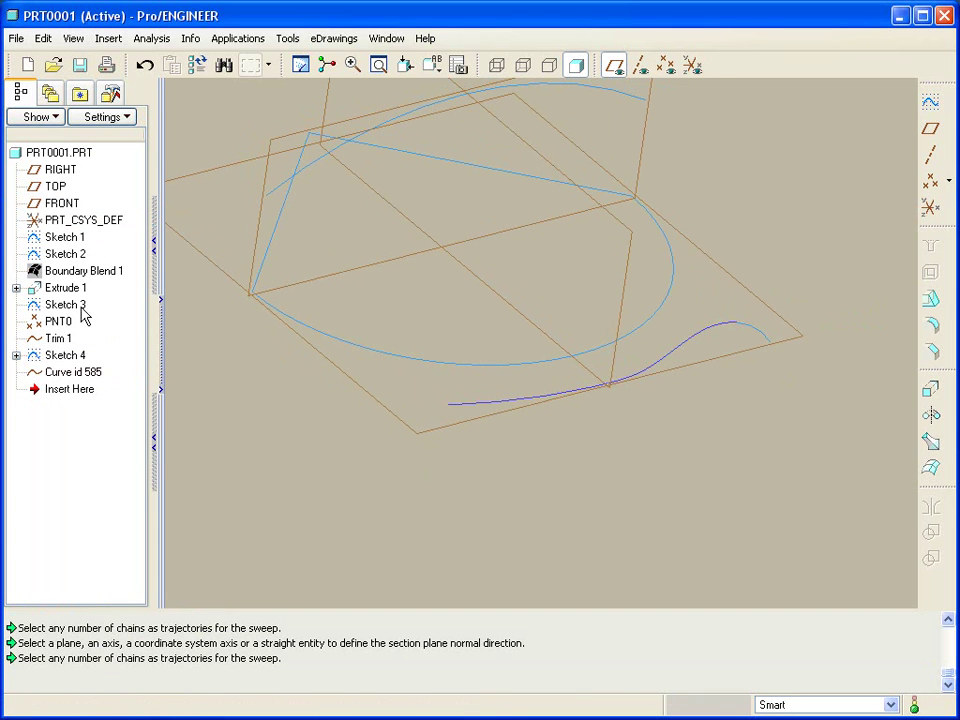
Step: Unhide Boundary Blend 1 from the model tree
left_click(75, 271)
right_click(75, 271)
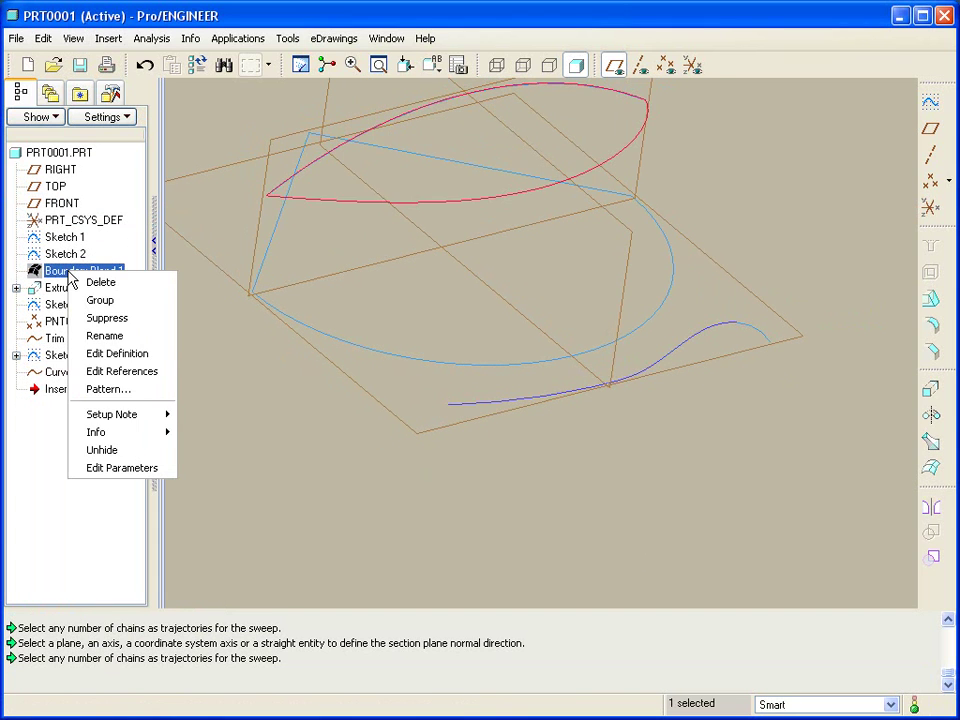
left_click(128, 459)
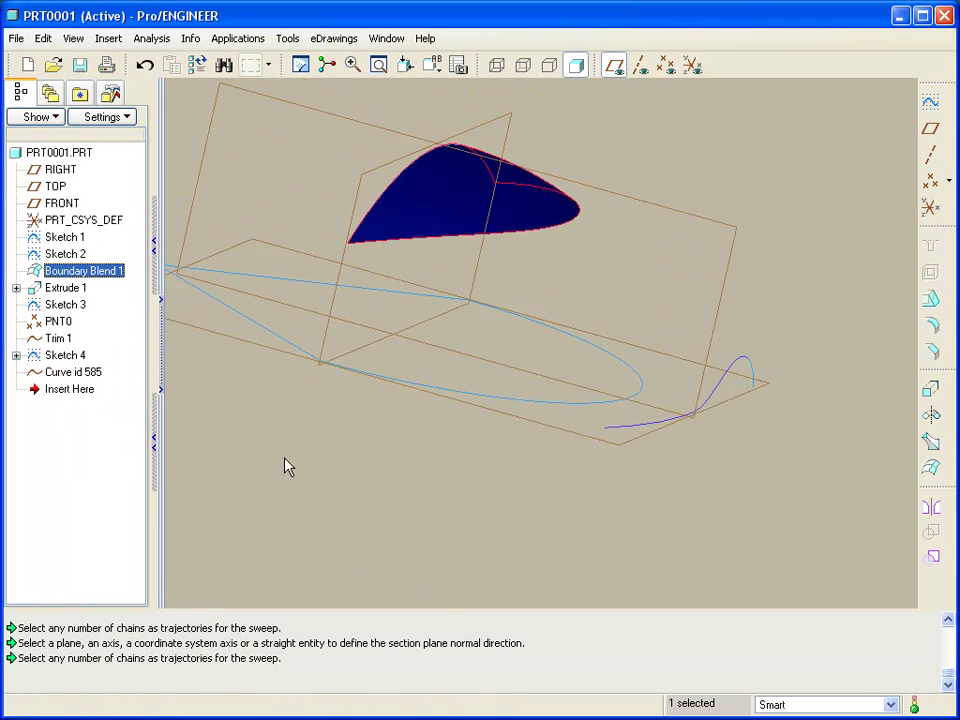
Step: Select the blue surface's curved edge
middle_click_drag(285, 467, 619, 274)
left_click(619, 274)
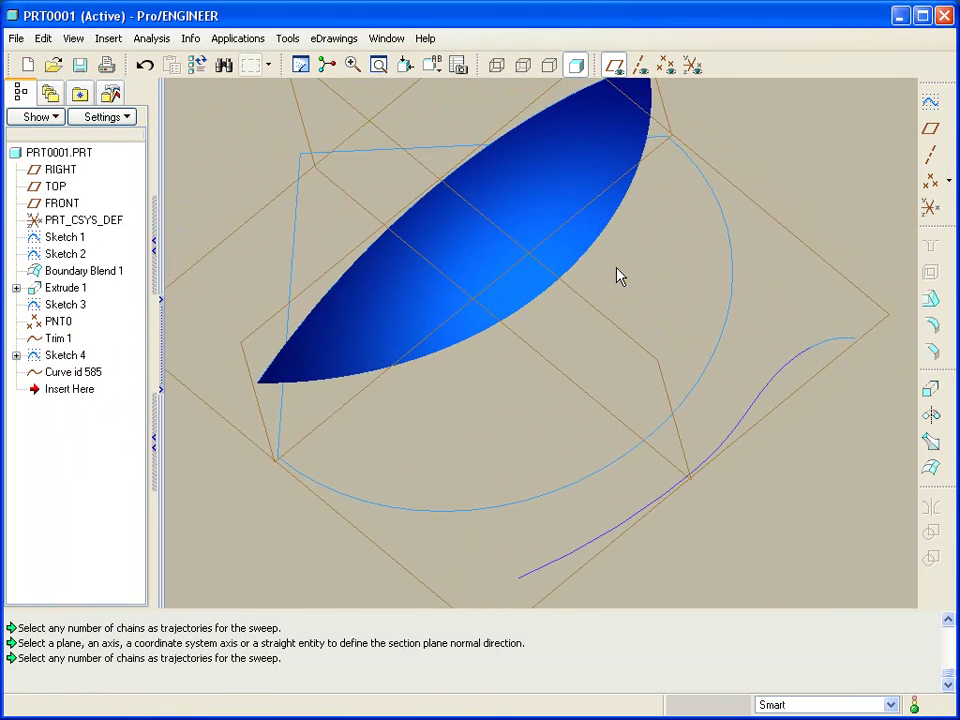
middle_click_drag(619, 277, 570, 347)
left_click(536, 326)
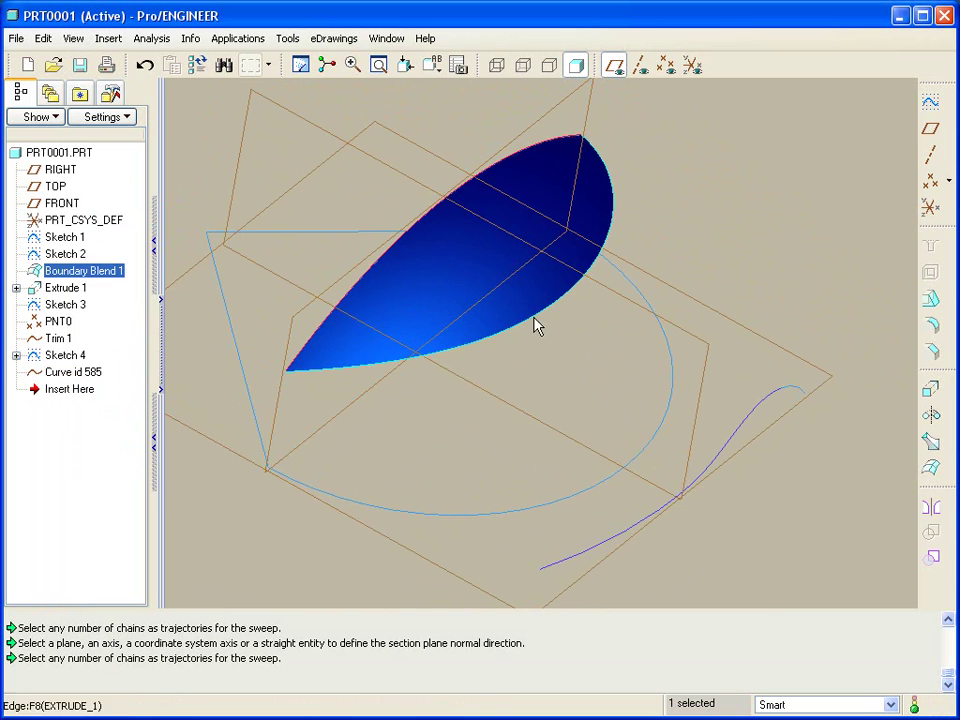
left_click(536, 326)
Step: Start a Variable Section Sweep along the selected edge and enter its section sketch
left_click(932, 464)
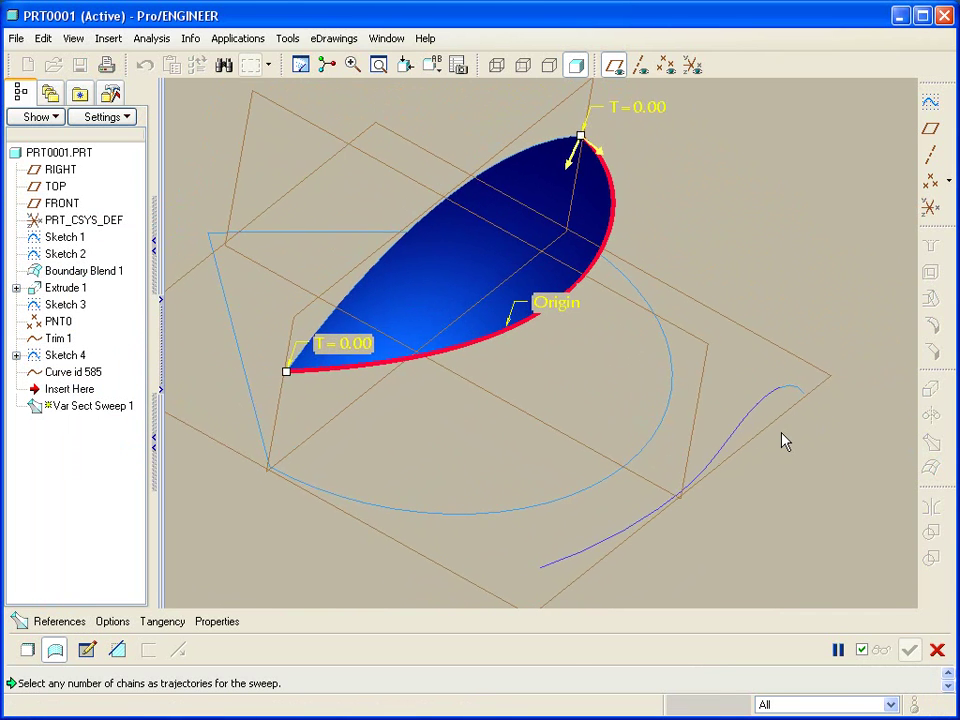
middle_click_drag(785, 442, 690, 187)
scroll(641, 155, "up", 3)
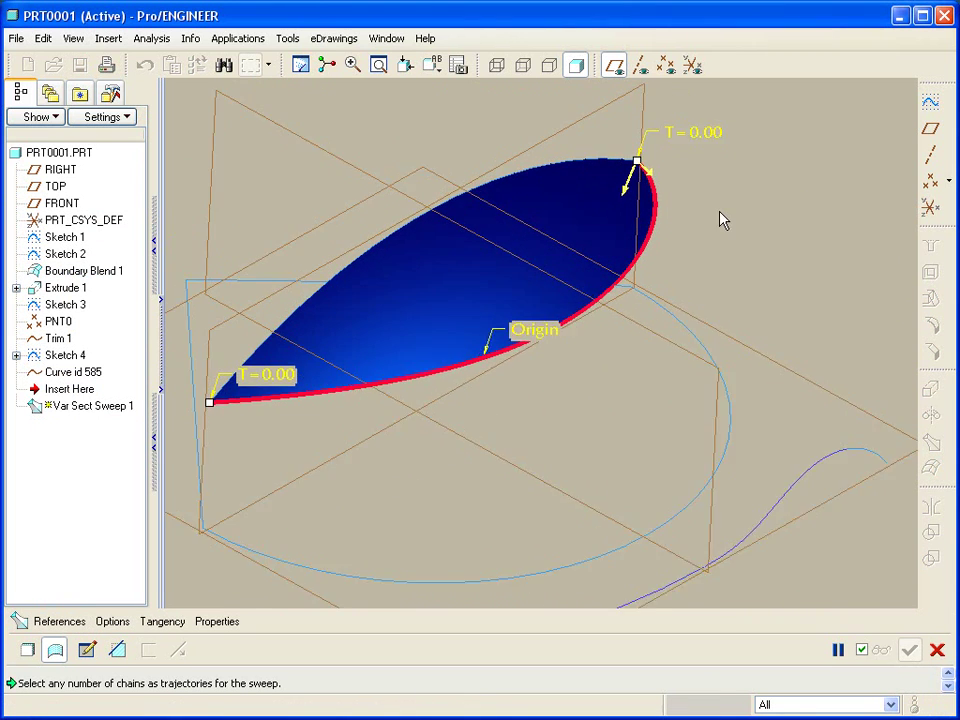
middle_click_drag(737, 253, 600, 473)
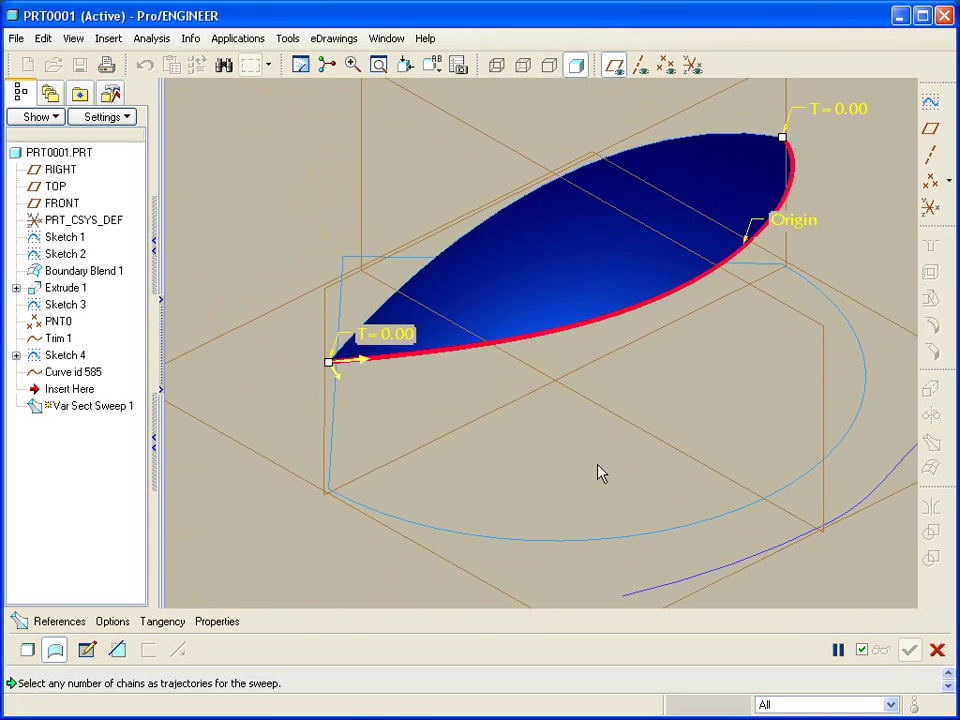
right_click(424, 423)
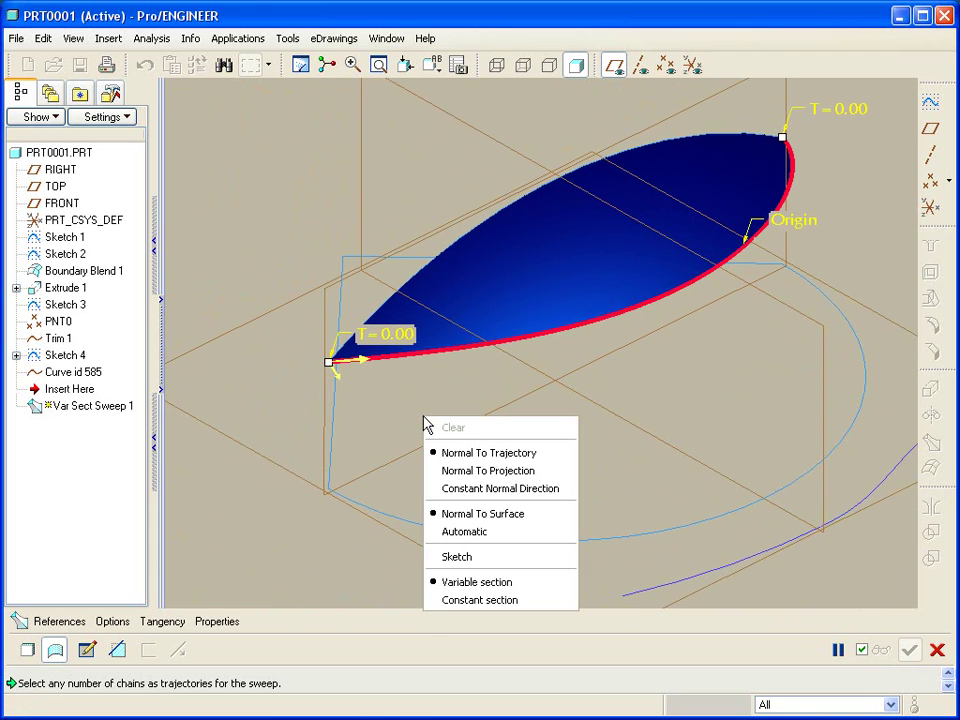
left_click(450, 557)
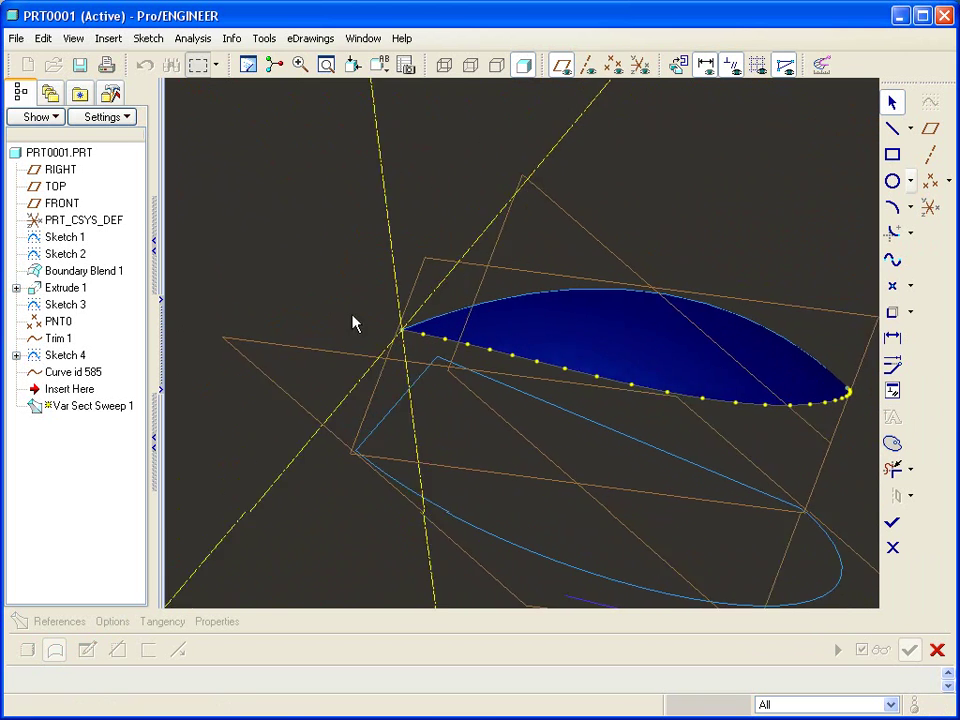
Step: Draw a single line section from the trajectory start point down-left, then exit Sketcher to preview the ribbon
right_click(291, 246)
left_click(310, 250)
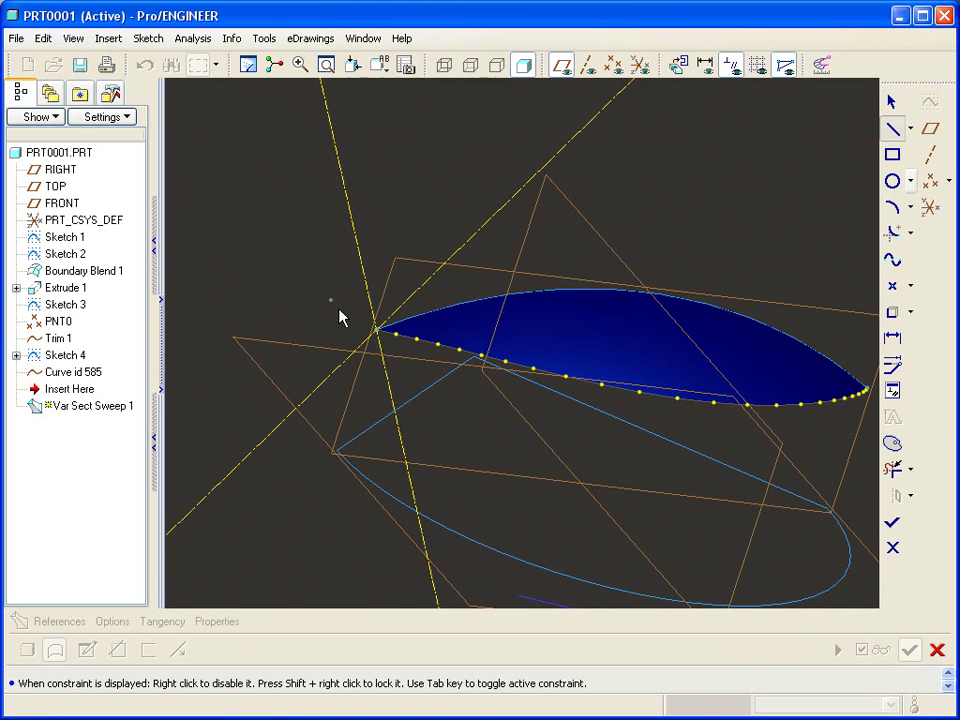
left_click(378, 339)
left_click(314, 395)
left_click(892, 522)
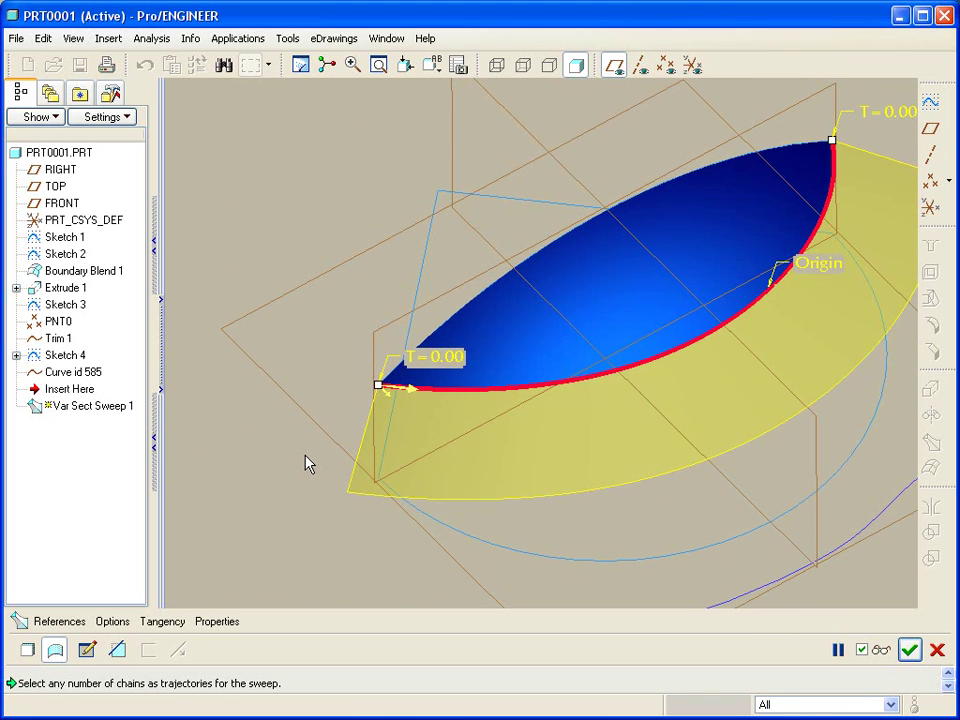
Step: Keep Section plane control at Normal To Trajectory and complete Var Sect Sweep 1
left_click(75, 620)
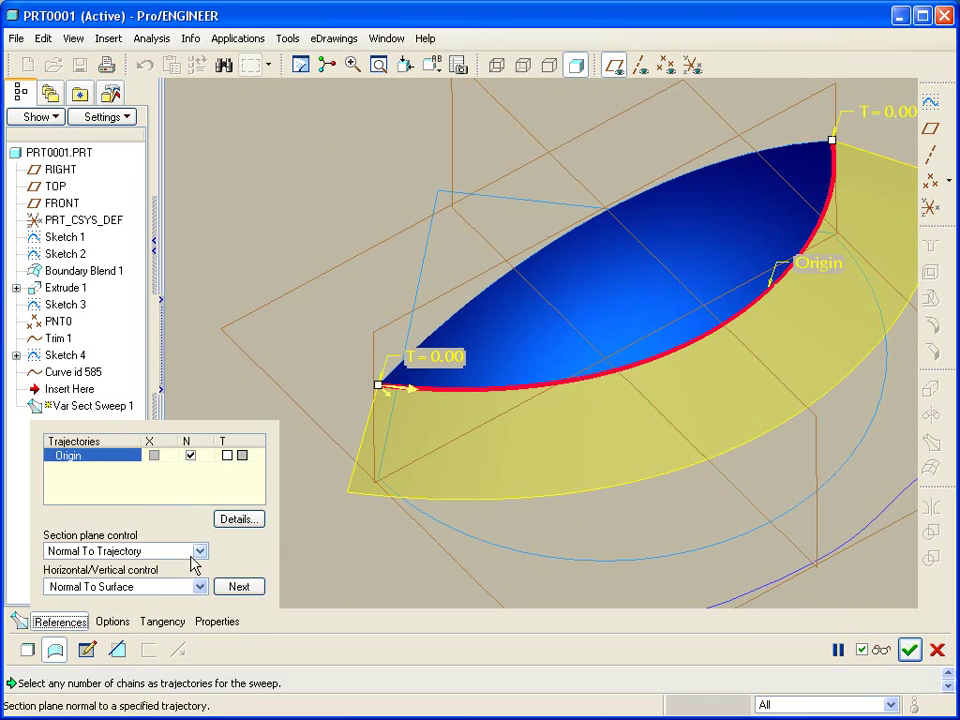
left_click(200, 551)
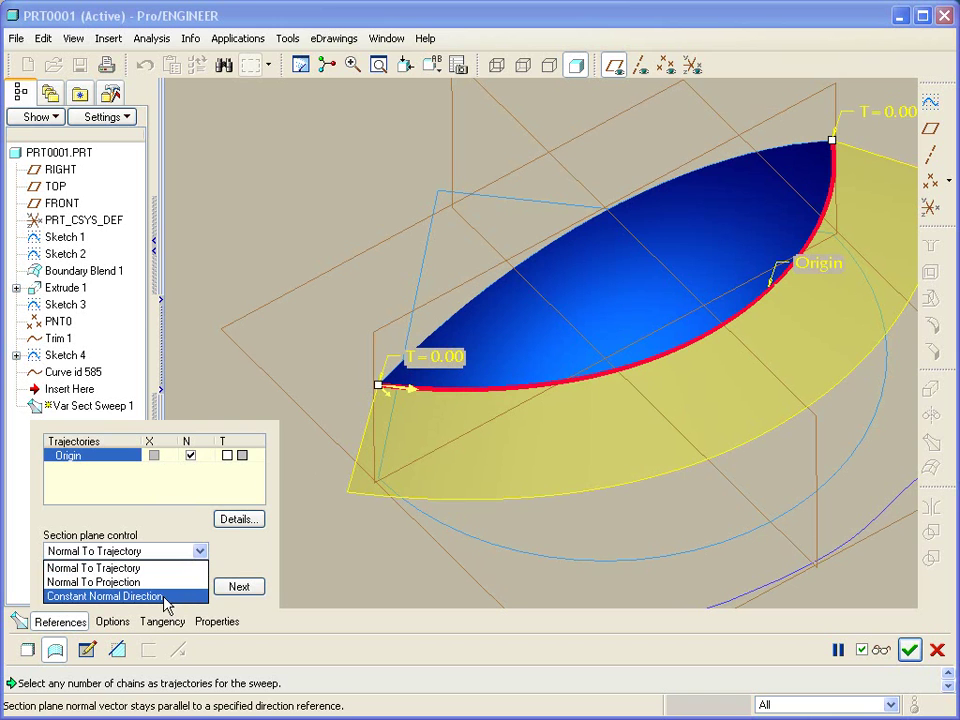
left_click(330, 588)
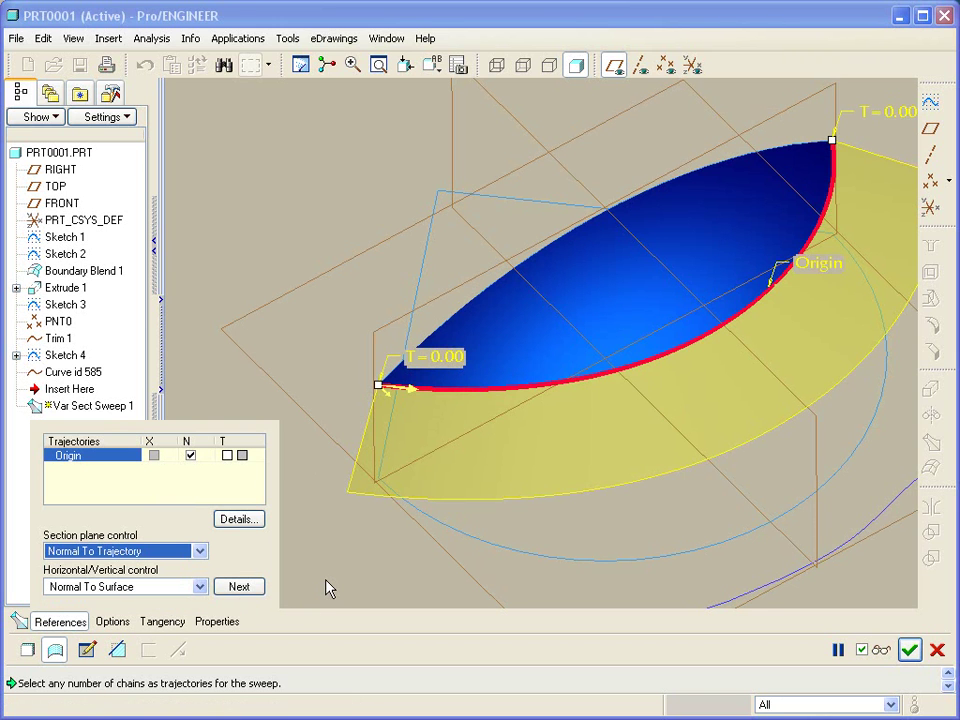
middle_click(325, 581)
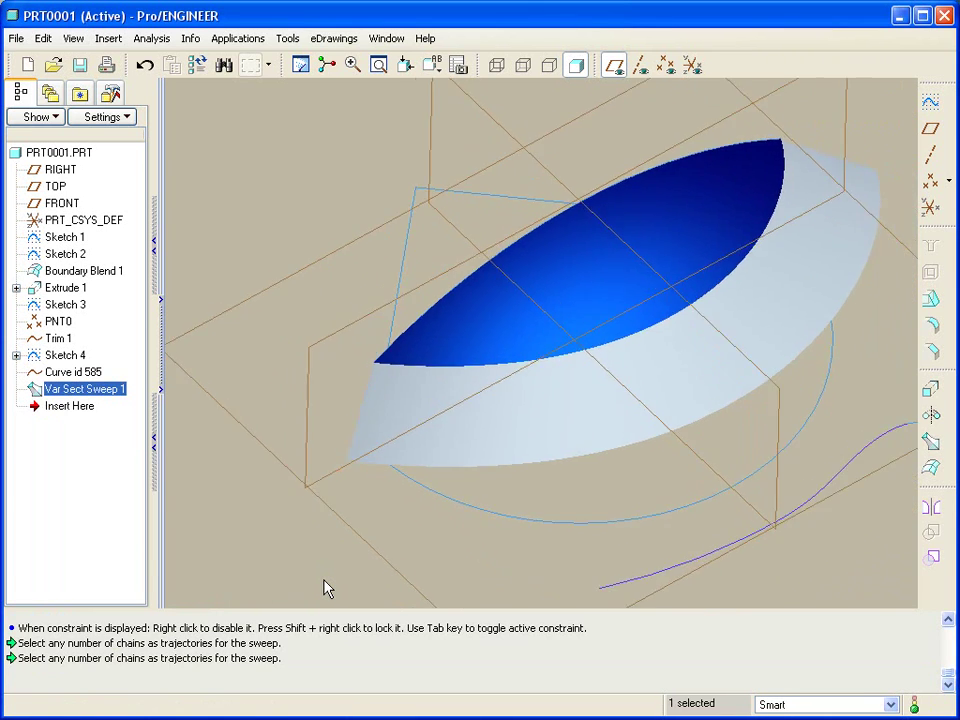
middle_click_drag(325, 588, 563, 430)
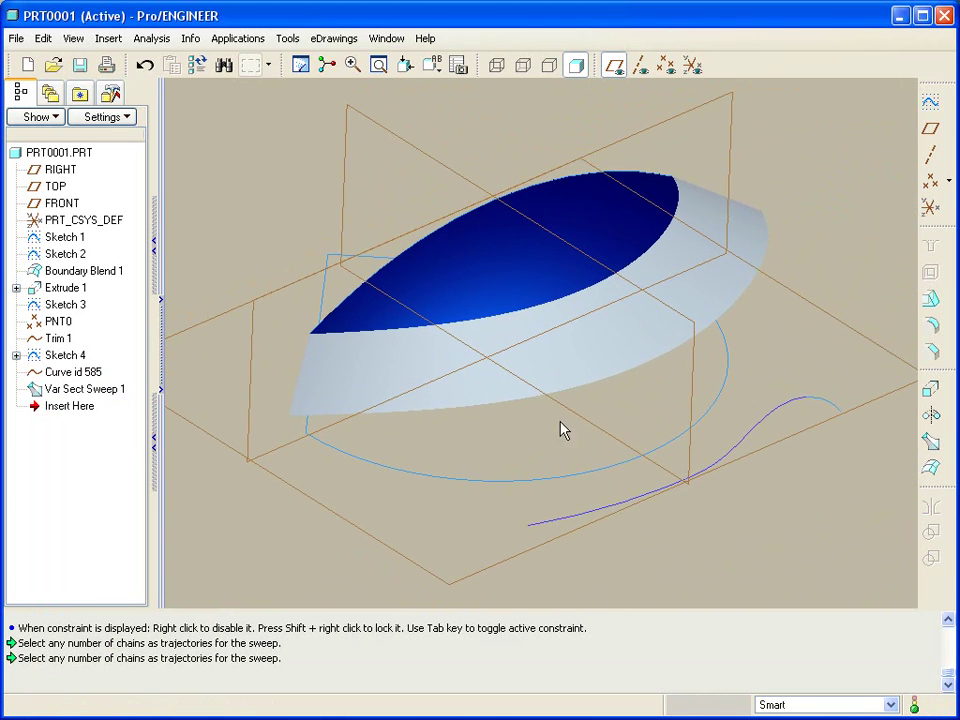
Step: Redefine the sweep with the cyan curve as origin and the blue surface's lower edge as Chain 1
left_click(574, 360)
right_click(576, 356)
left_click(633, 452)
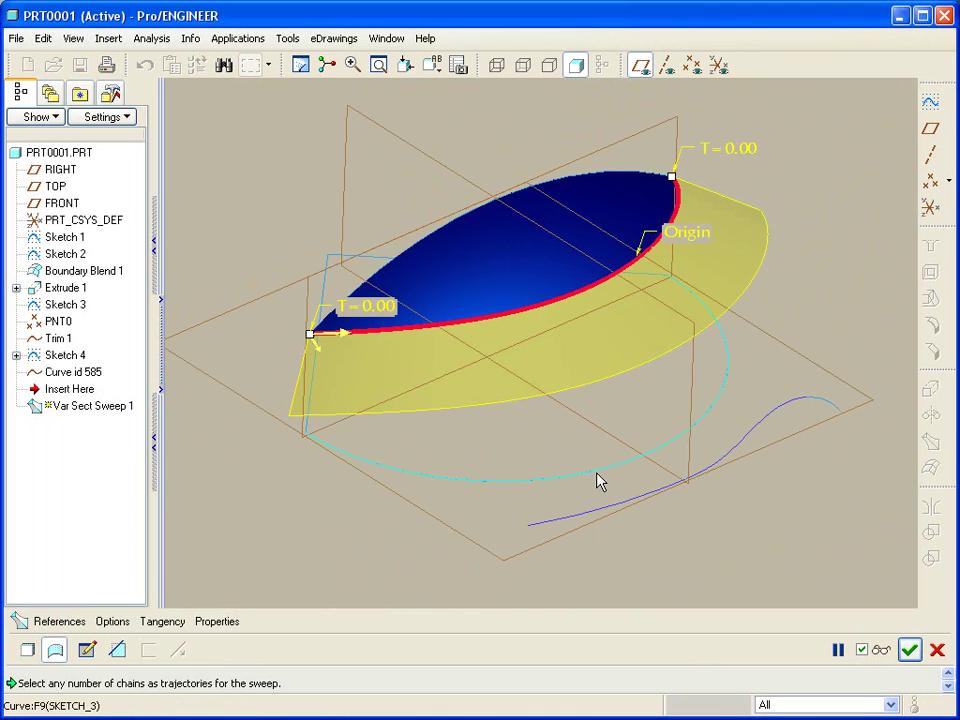
left_click(597, 476)
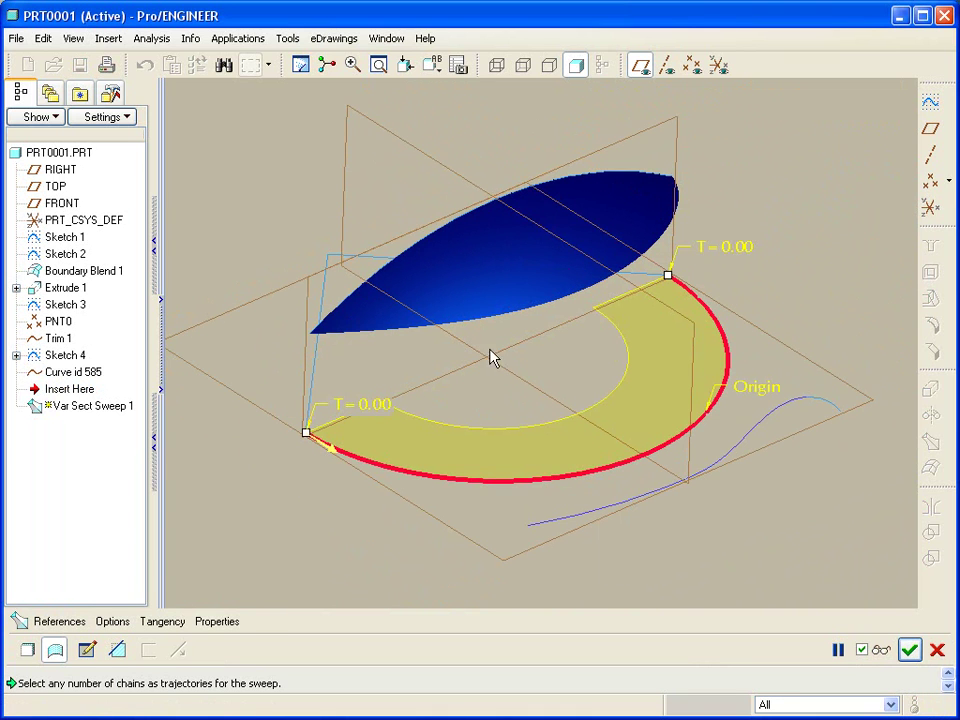
left_click(508, 322, "ctrl")
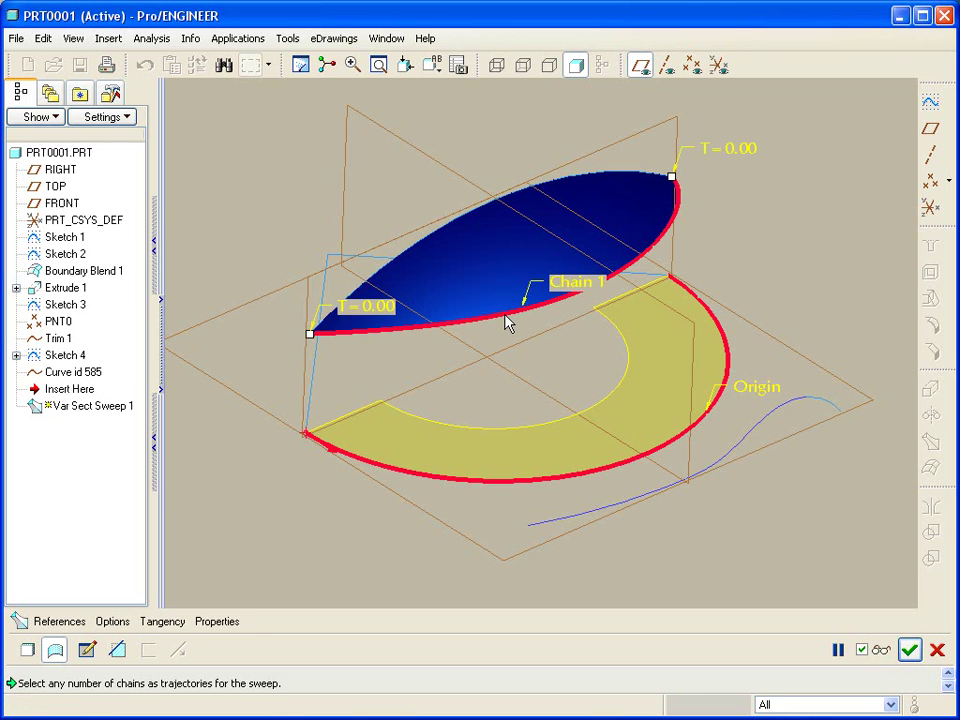
right_click(421, 366)
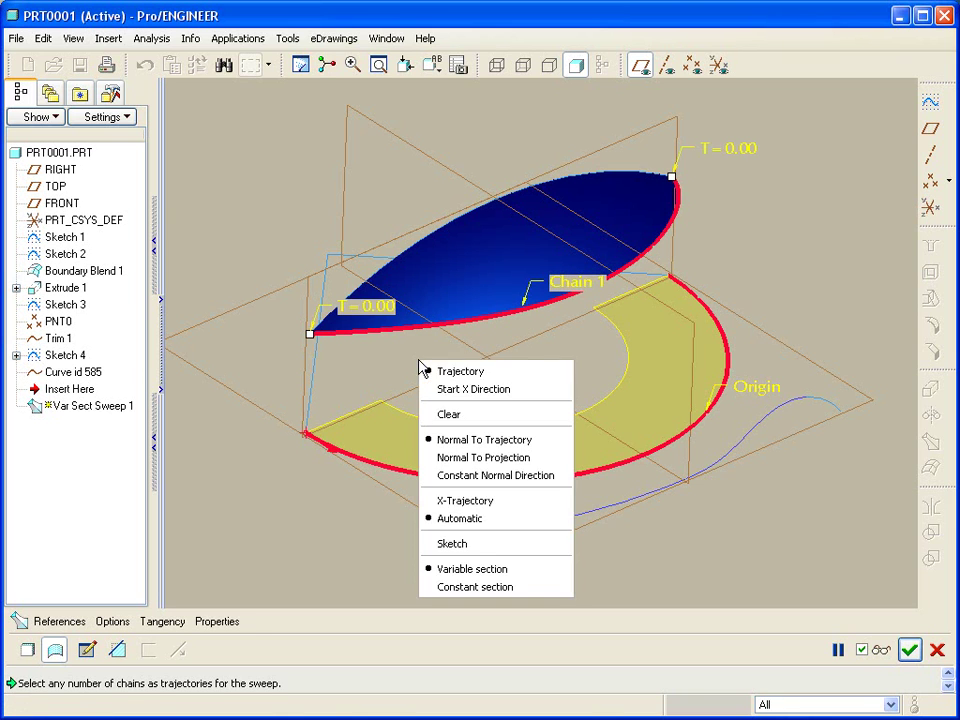
left_click(490, 553)
Step: Delete the existing 1.65 horizontal section line and its dimension
scroll(249, 381, "up", 4)
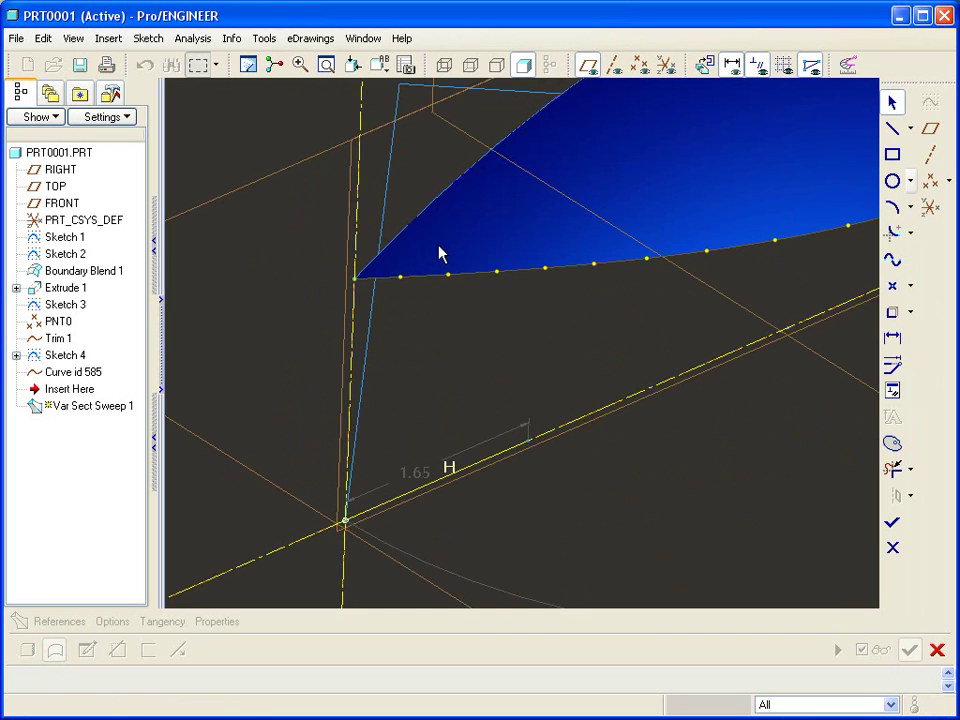
scroll(440, 253, "down", 1)
left_click(478, 426)
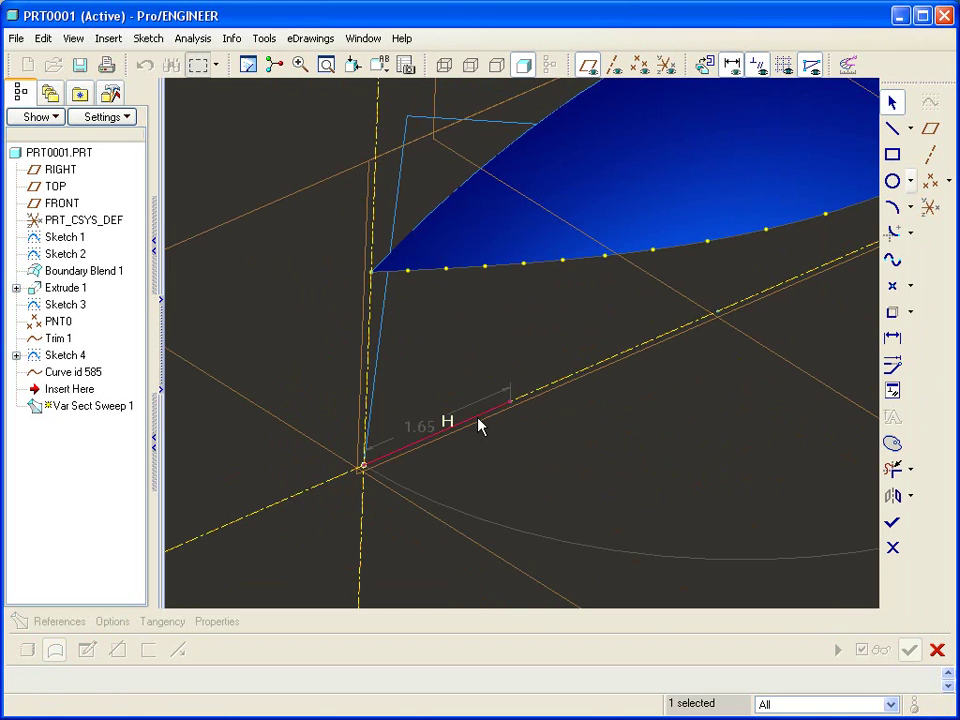
key("Delete")
Step: Draw a new line from the surface corner out to the left and finish the section sketch
right_click(478, 424)
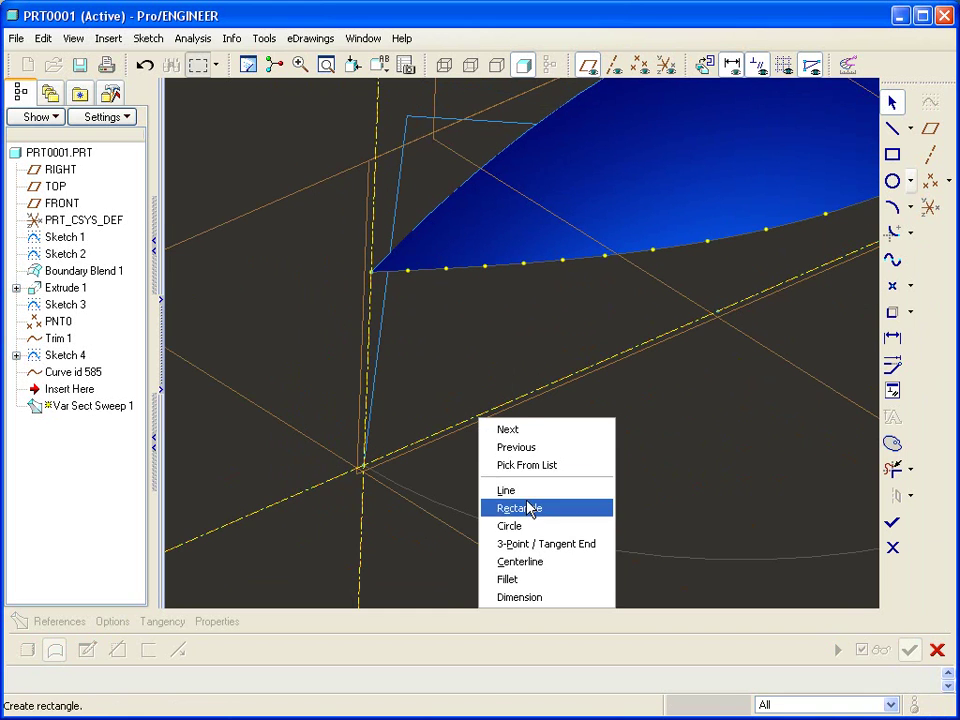
left_click(527, 494)
left_click(372, 272)
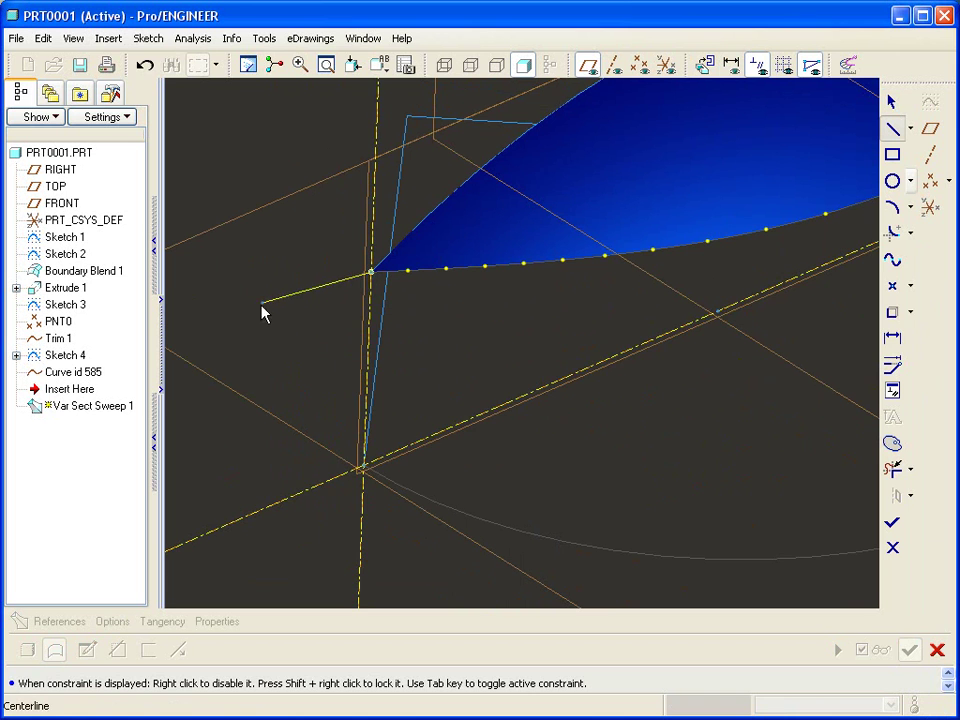
left_click(246, 326)
middle_click(325, 383)
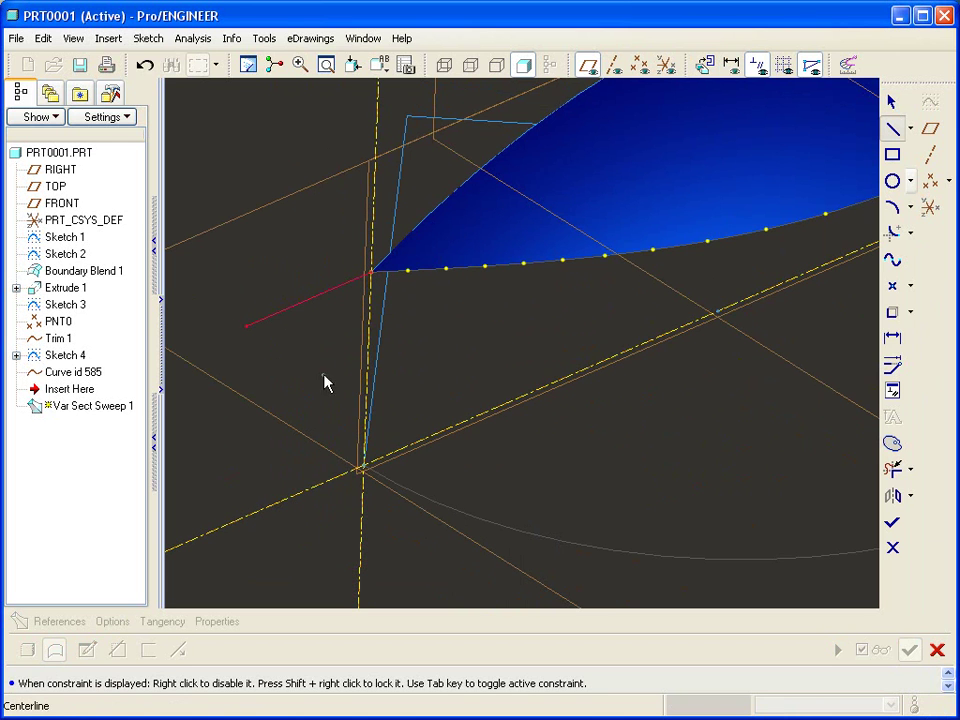
left_click(892, 521)
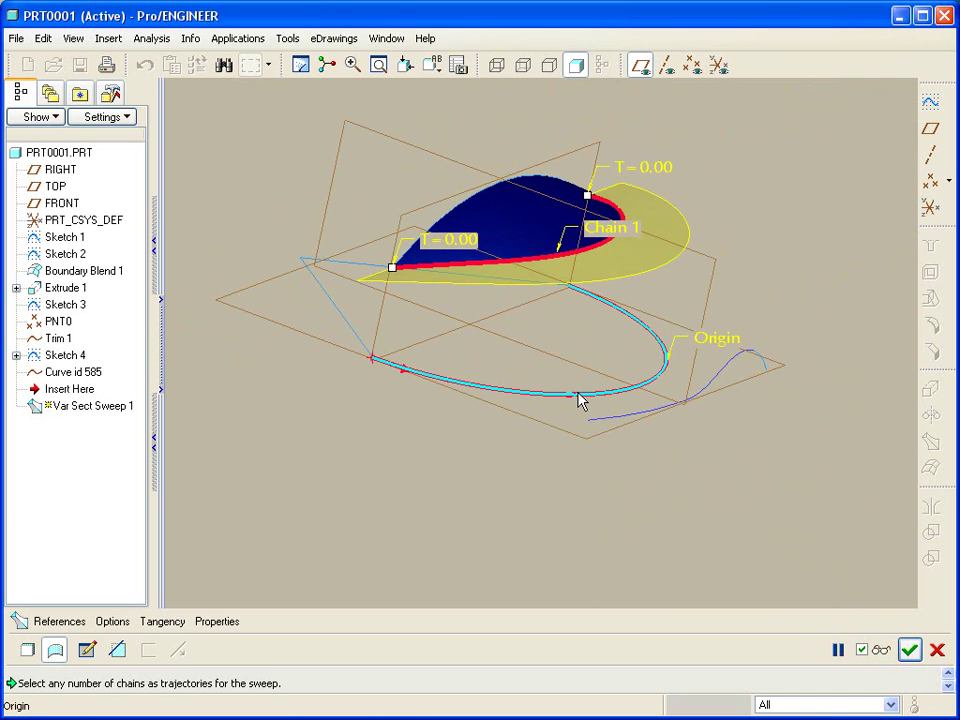
Step: Pick the cyan curve as origin trajectory and tick T to make Chain 1 tangent
left_click(579, 397)
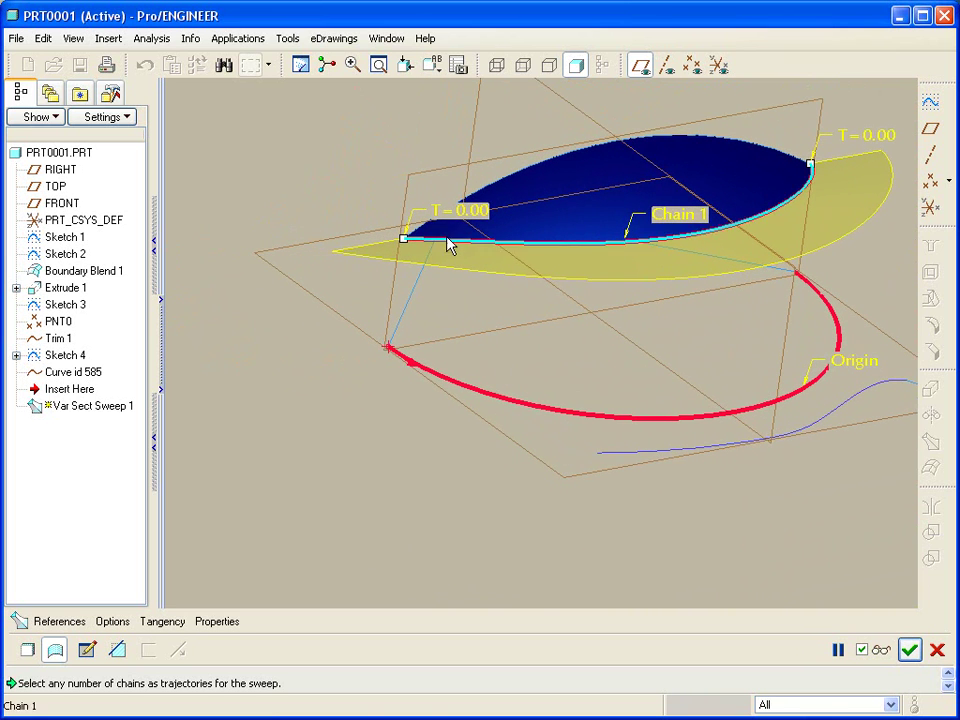
left_click(72, 621)
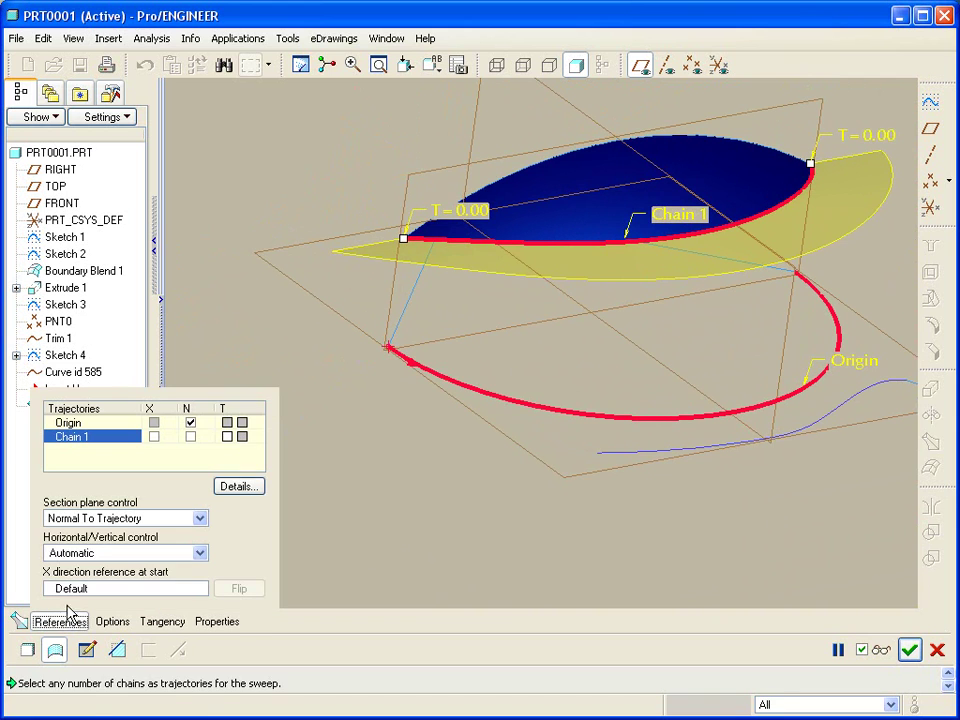
left_click(228, 437)
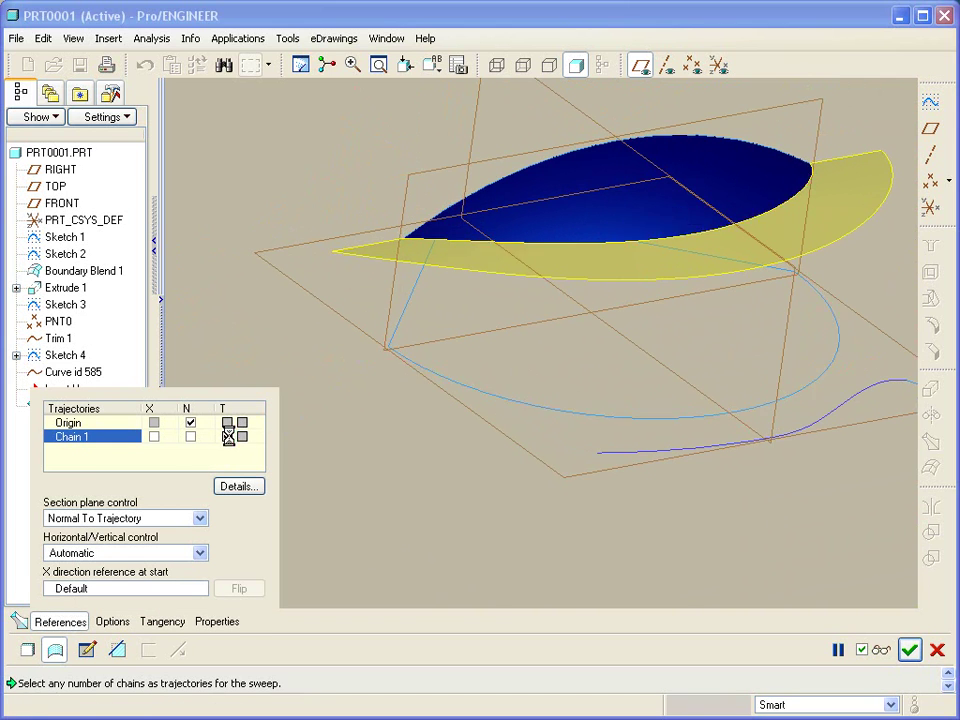
Step: Reopen the section sketch and remove the line's horizontal constraint
right_click(336, 443)
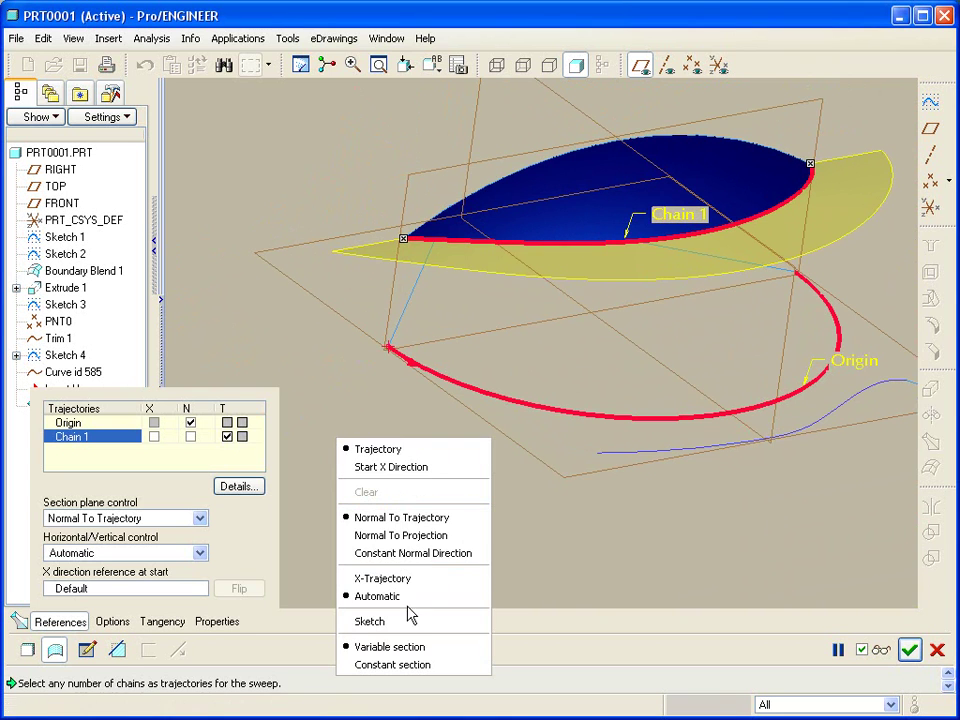
left_click(411, 622)
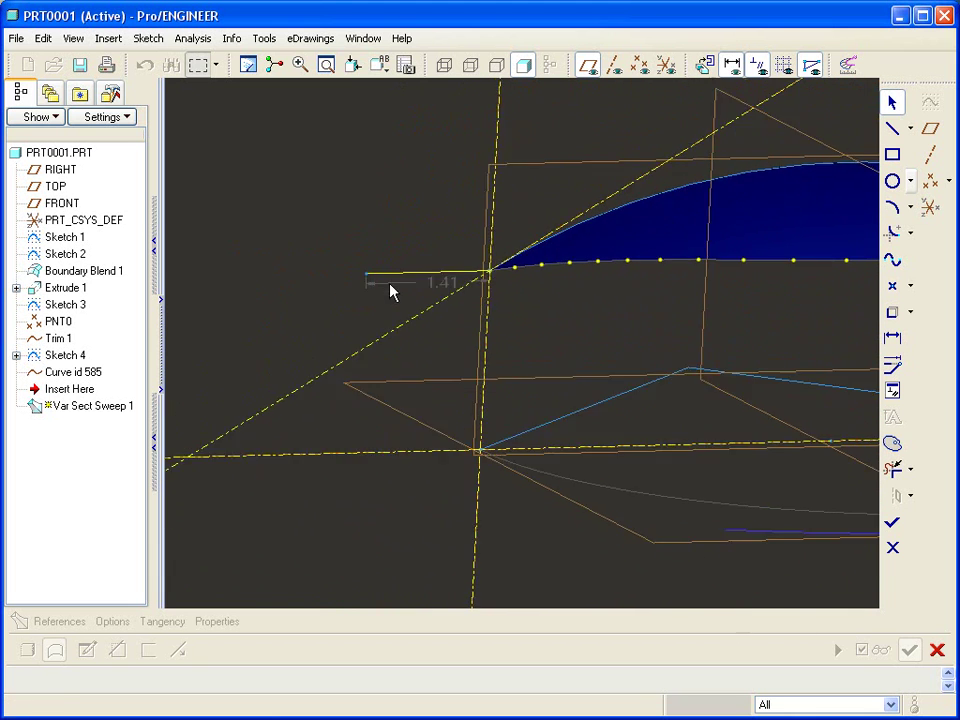
left_click(406, 299)
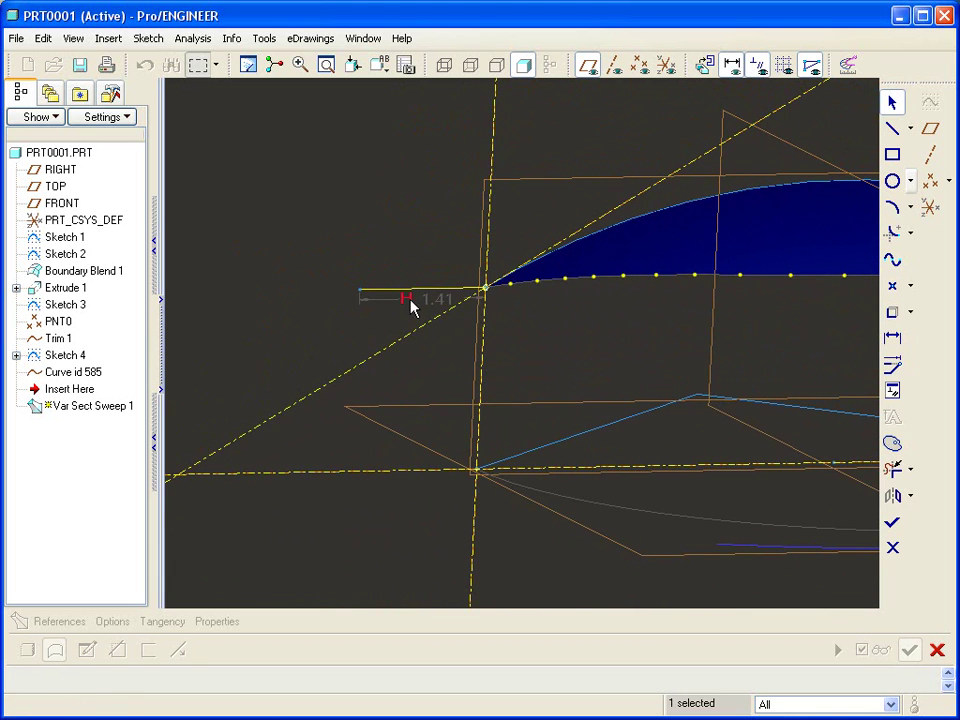
key("Delete")
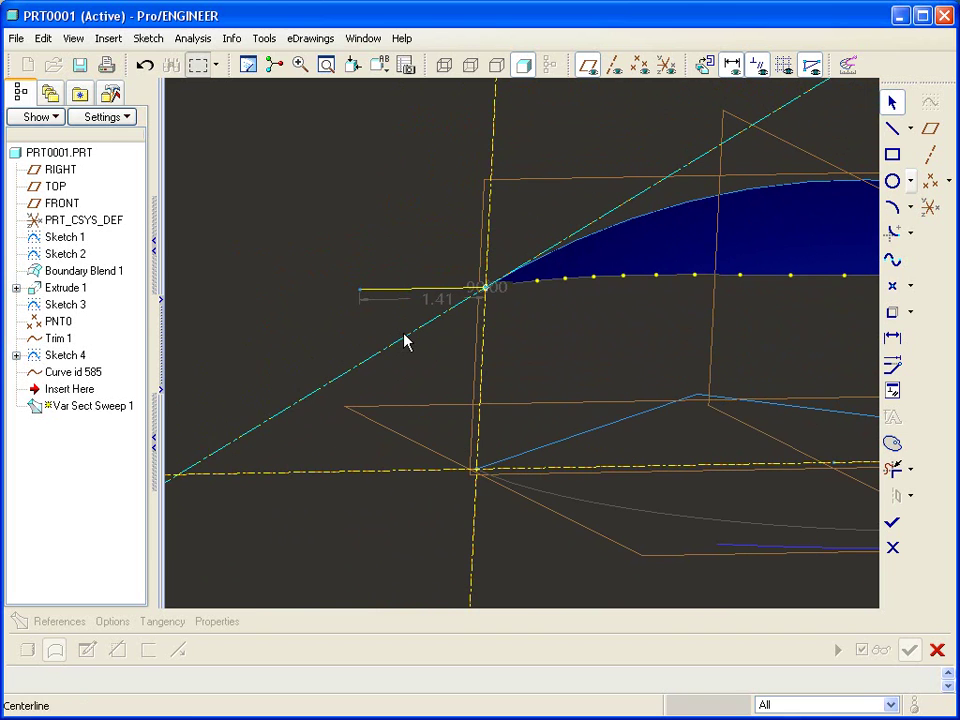
Step: Align the line endpoint to the diagonal centreline and dimension the line 0.98
left_click(895, 394)
left_click(932, 75)
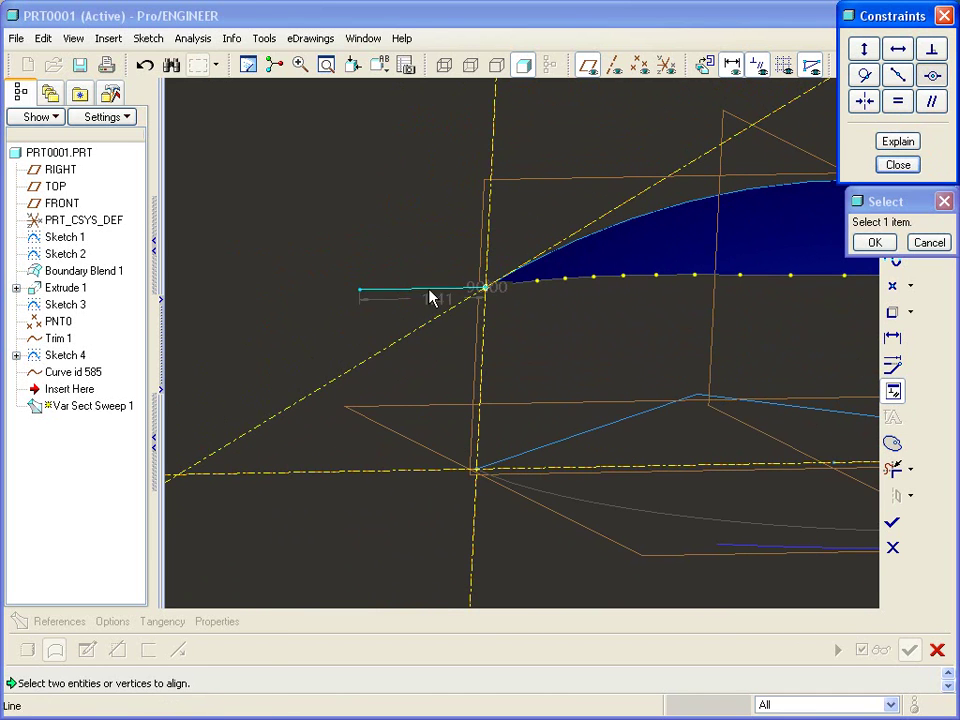
left_click(361, 293)
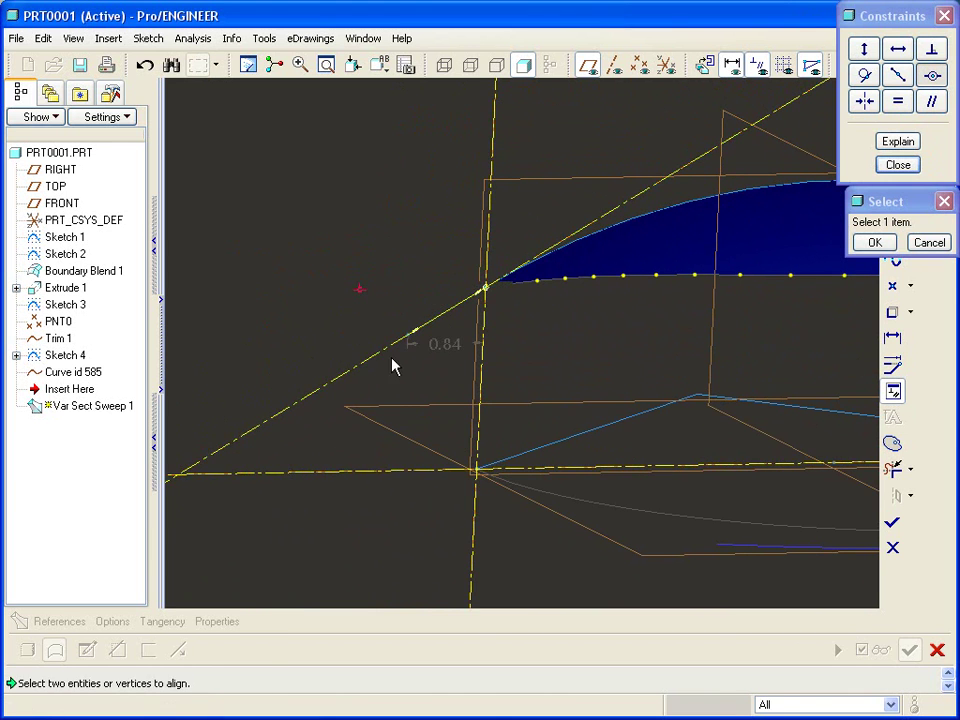
right_click(450, 277)
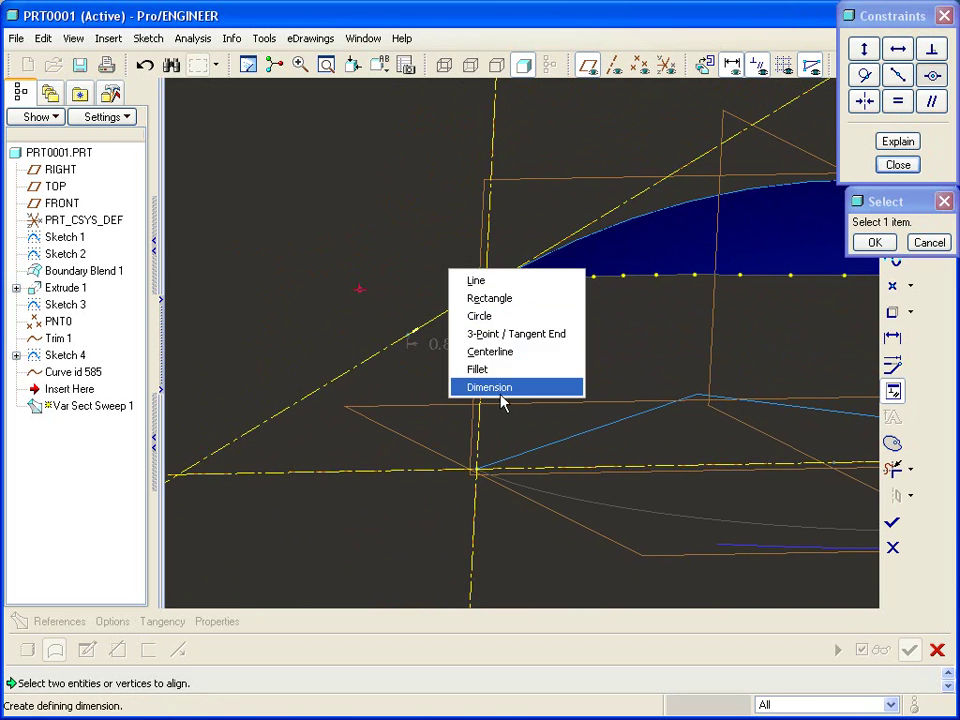
left_click(500, 390)
middle_click(427, 297)
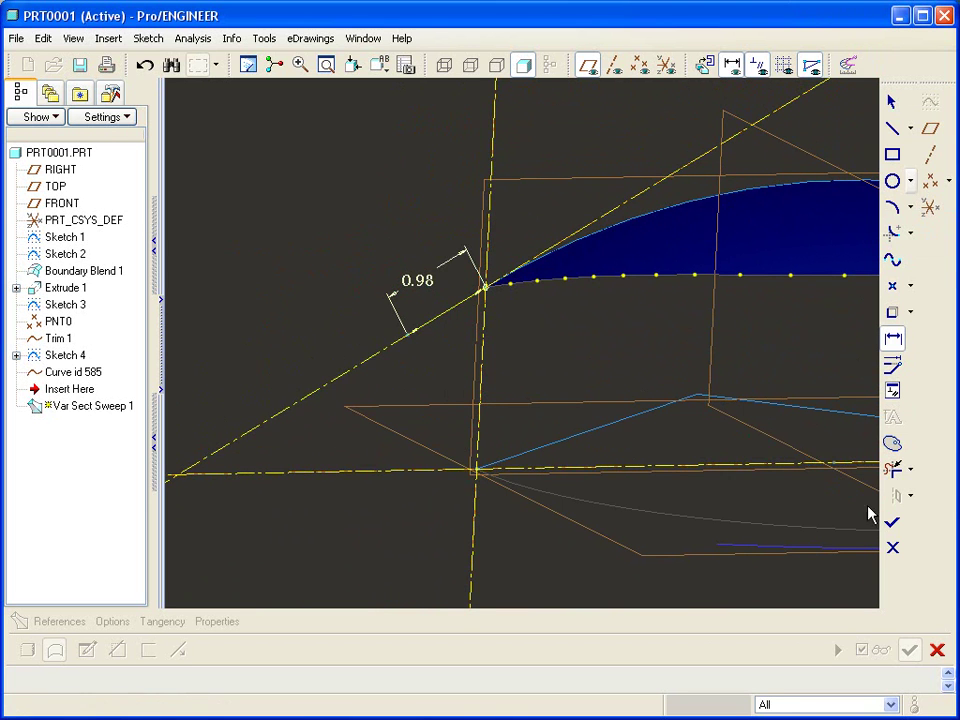
Step: Finish the section sketch and turn on datum point display
left_click(892, 521)
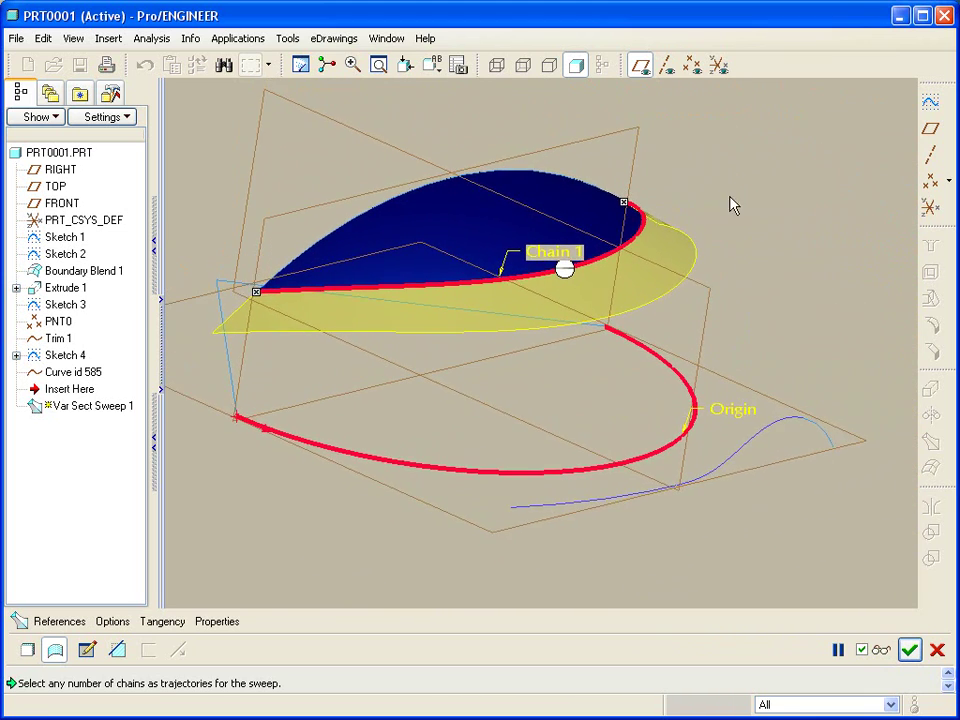
left_click(692, 65)
middle_click_drag(598, 296, 617, 264)
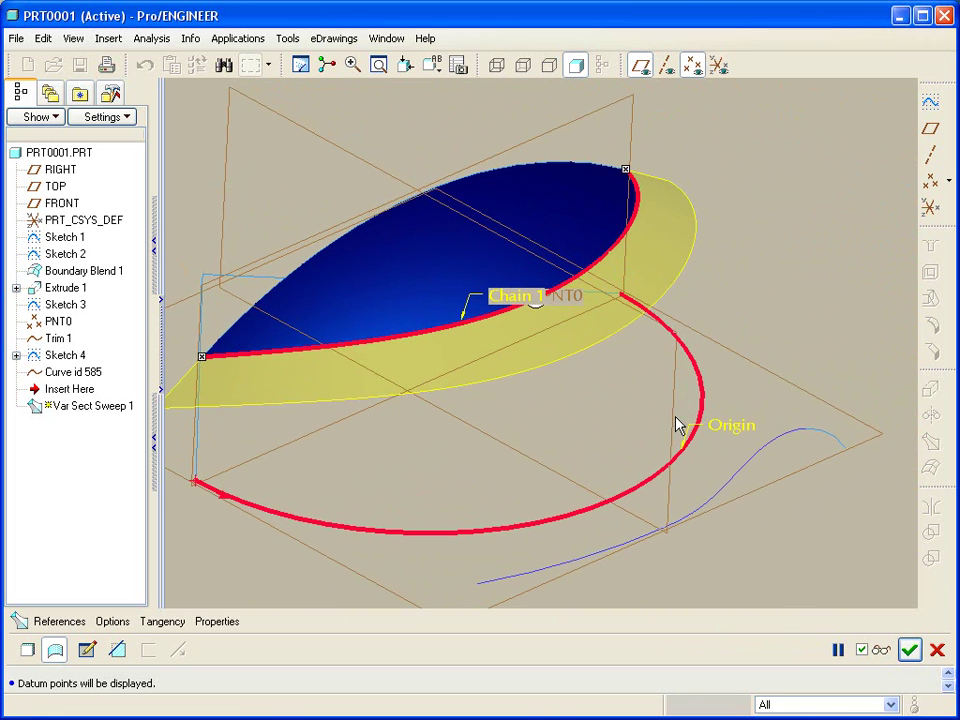
Step: In the Options tab, try selecting PNT0 as the sketch placement point
left_click(118, 622)
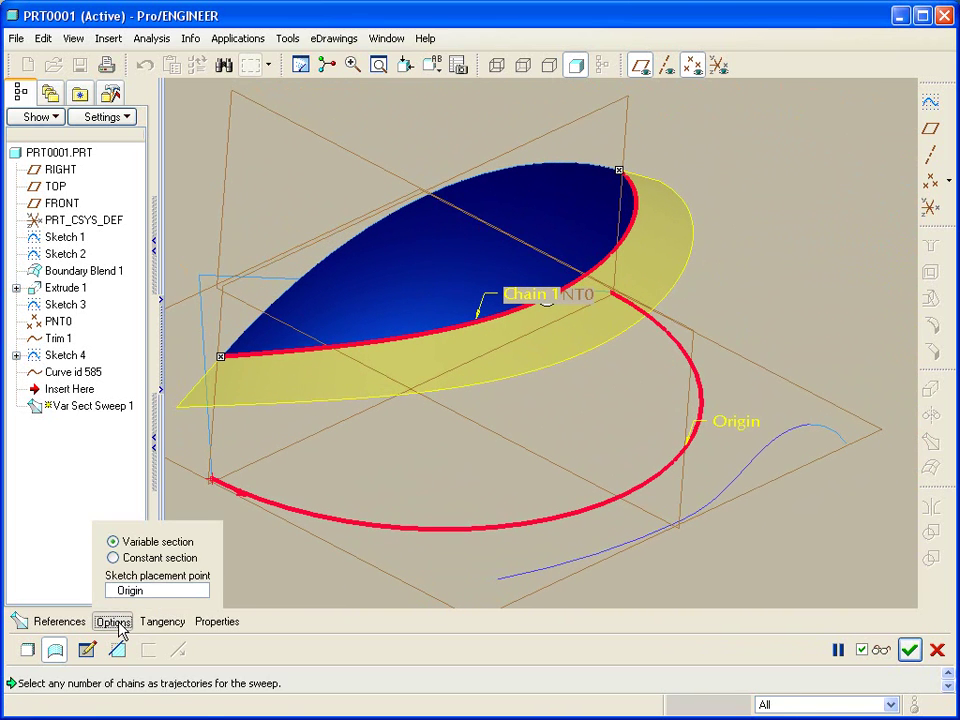
left_click(185, 591)
middle_click_drag(562, 467, 533, 322)
left_click(594, 313)
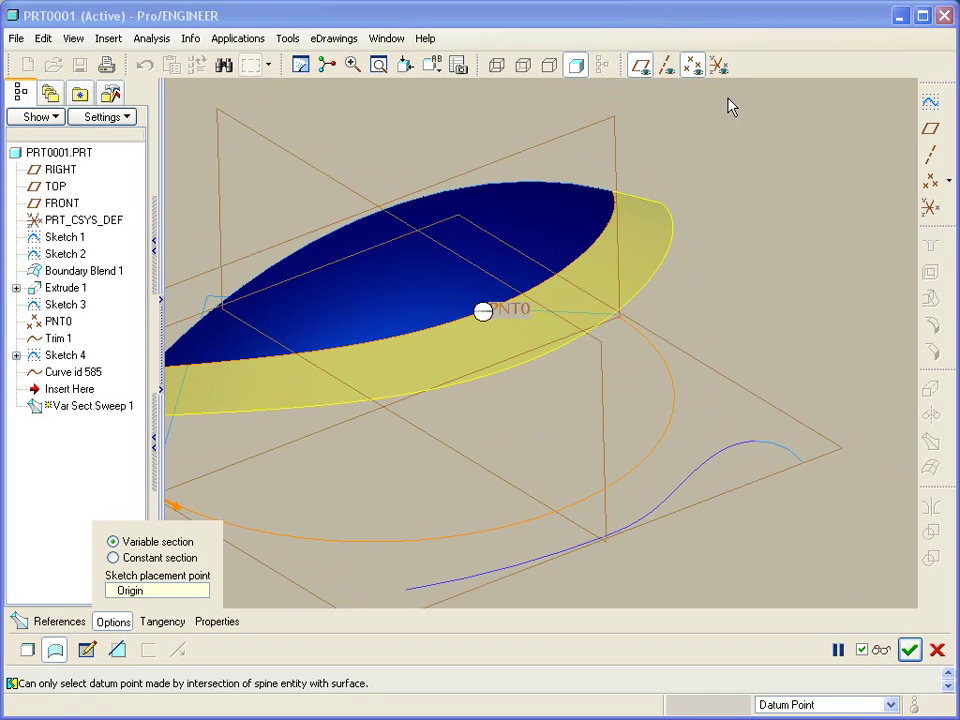
Step: Create datum point PNT1 where the curve meets FRONT, then resume the sweep using it as placement point
left_click(928, 183)
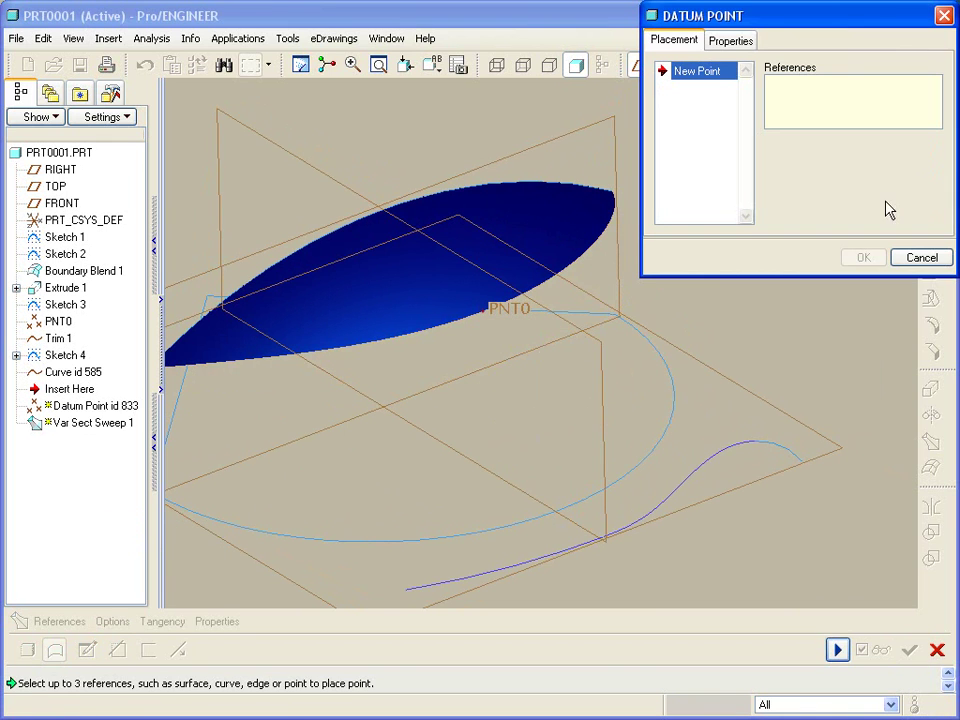
left_click(630, 485)
left_click(605, 530, "ctrl")
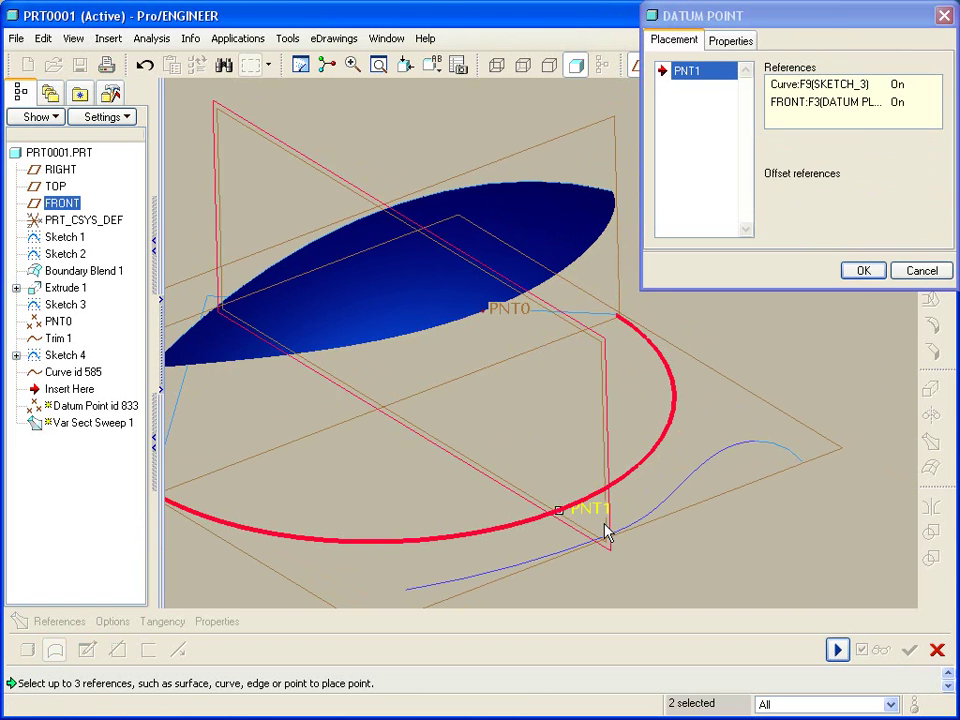
left_click(862, 270)
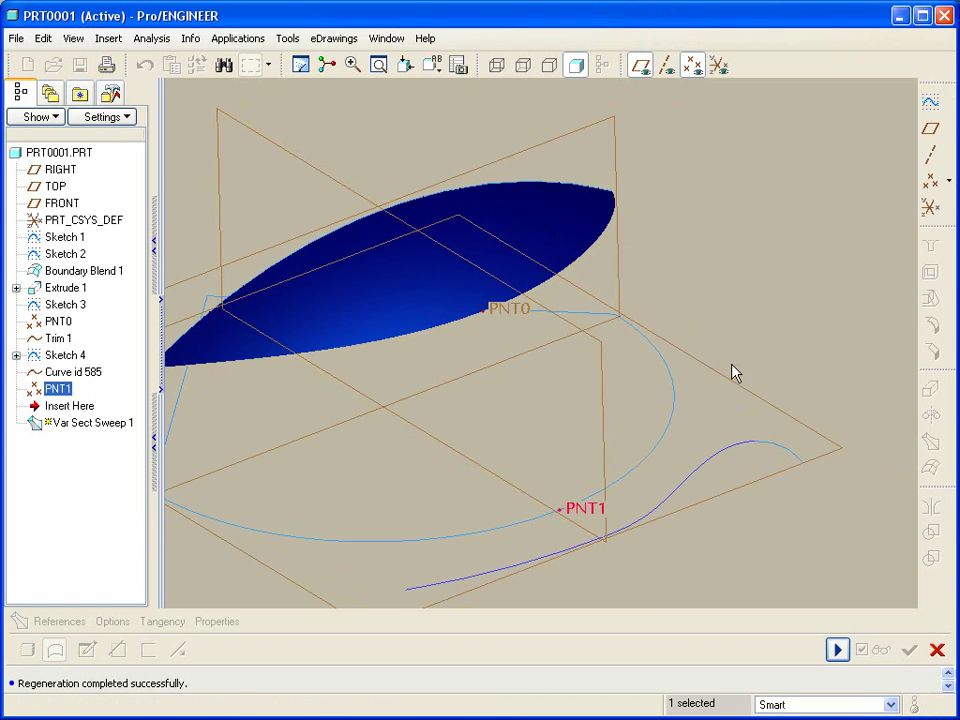
left_click(838, 650)
left_click(115, 622)
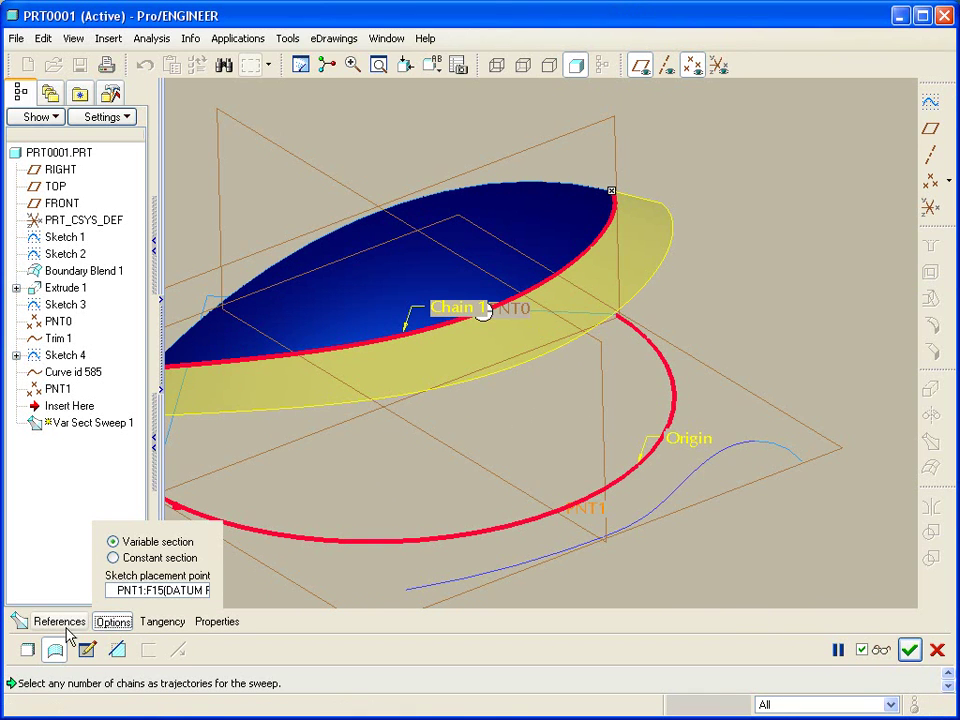
Step: Open the section sketch, view it straight on, and delete the 0.98 dimension
left_click(86, 650)
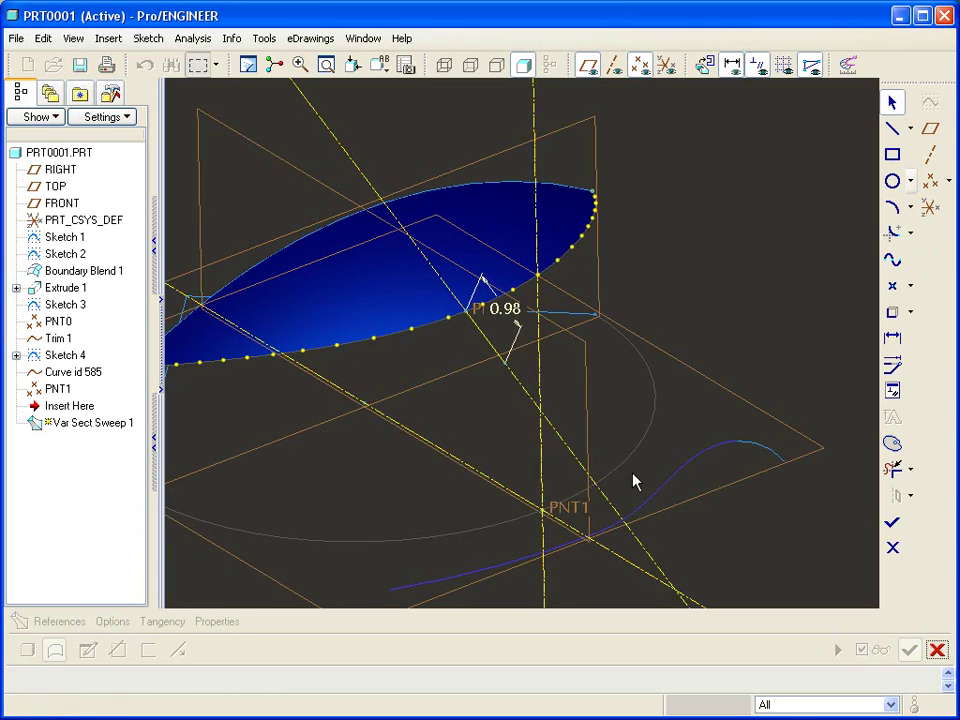
mouse_move(633, 482)
middle_mouse_down()
mouse_move(591, 540)
mouse_move(677, 508)
mouse_move(597, 496)
mouse_move(641, 463)
mouse_move(745, 287)
mouse_move(746, 212)
mouse_move(701, 229)
mouse_move(706, 216)
middle_mouse_up()
scroll(701, 347, "down", 2)
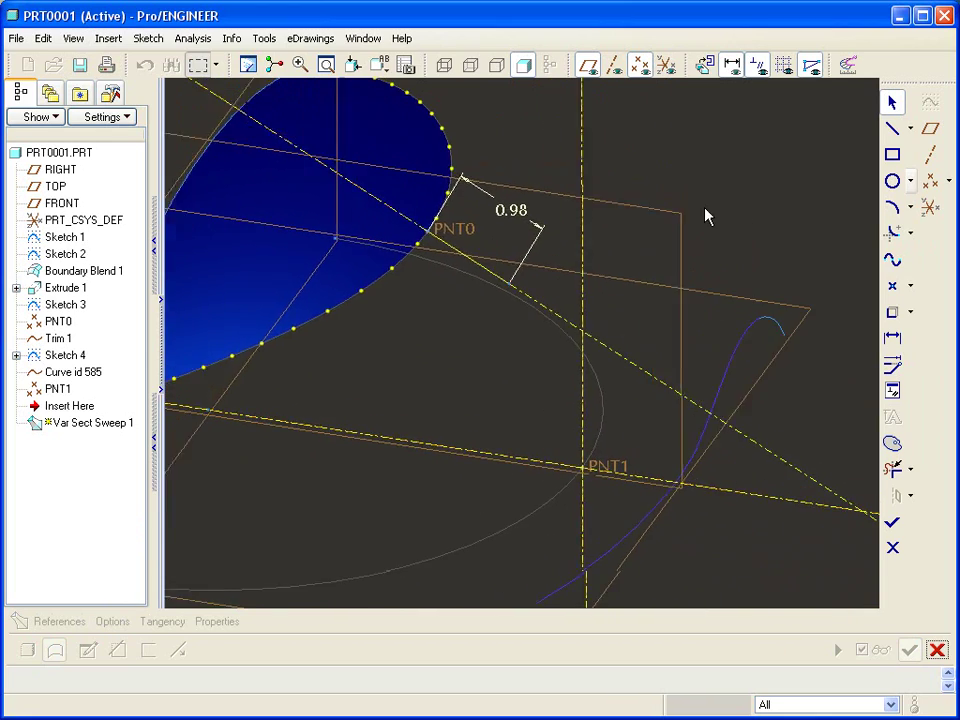
left_click(706, 65)
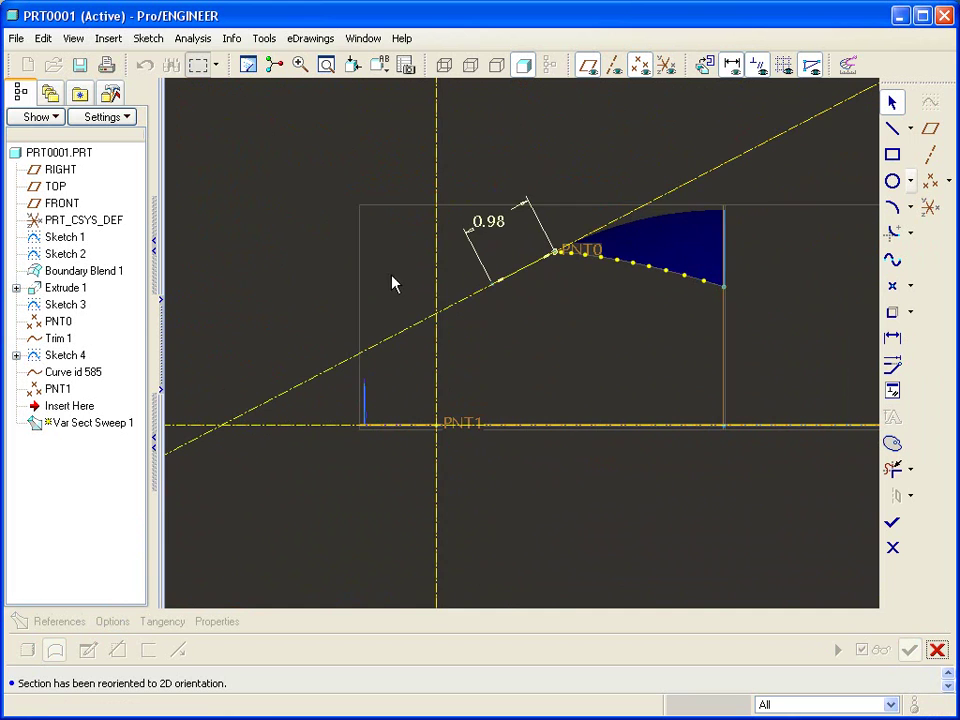
left_click_drag(369, 174, 664, 364)
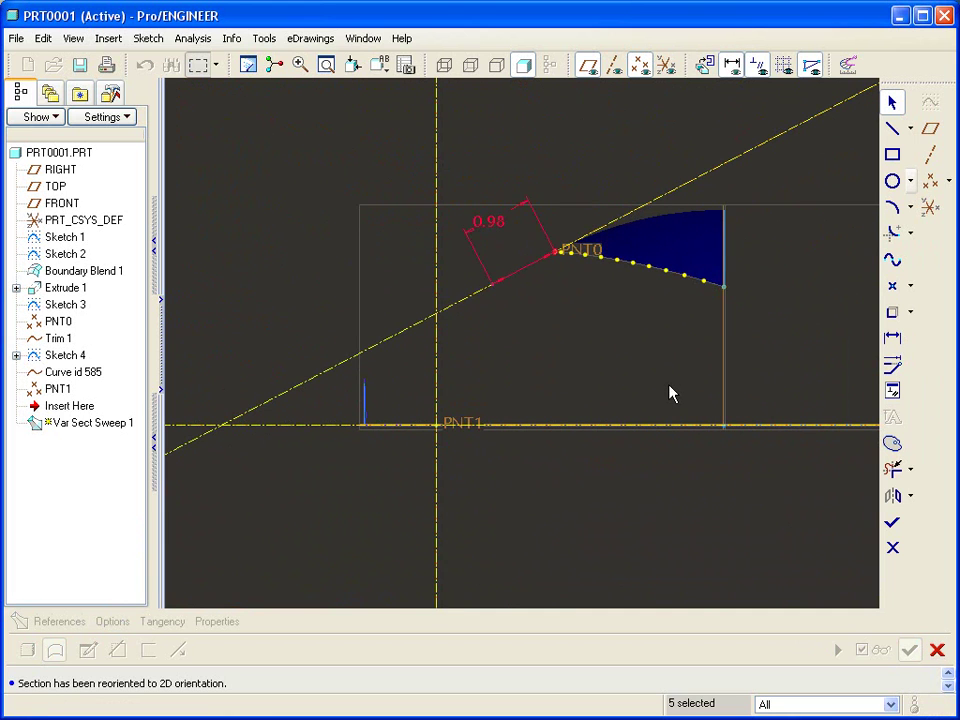
key("Delete")
right_click_drag(585, 343, 805, 306)
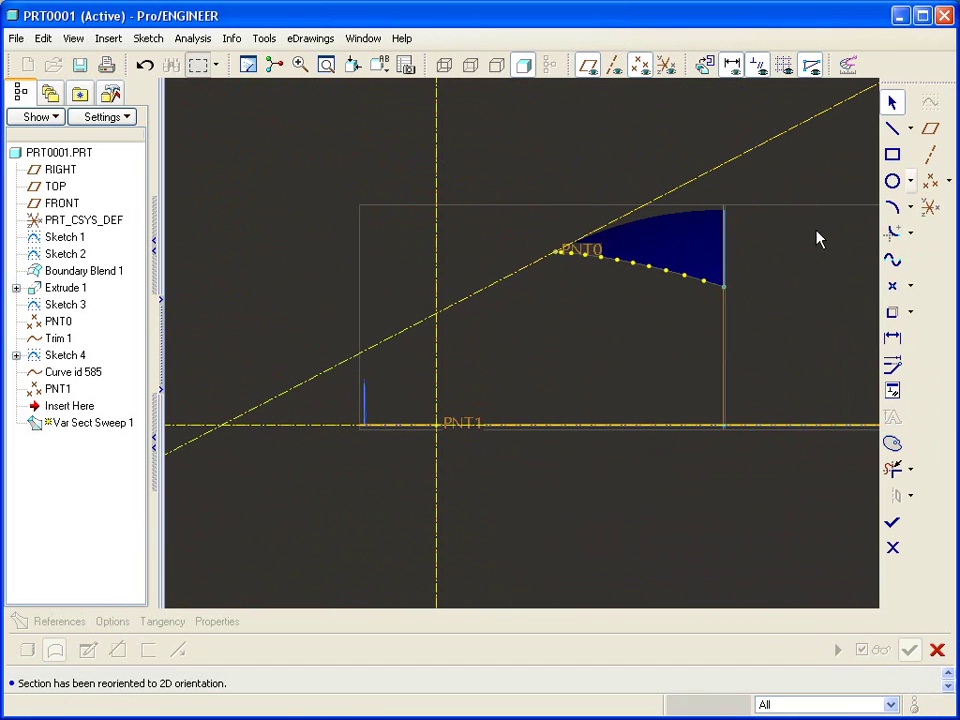
Step: Draw a conic arc from PNT0 to PNT1 and delete the steep centerline
left_click(910, 208)
left_click(863, 208)
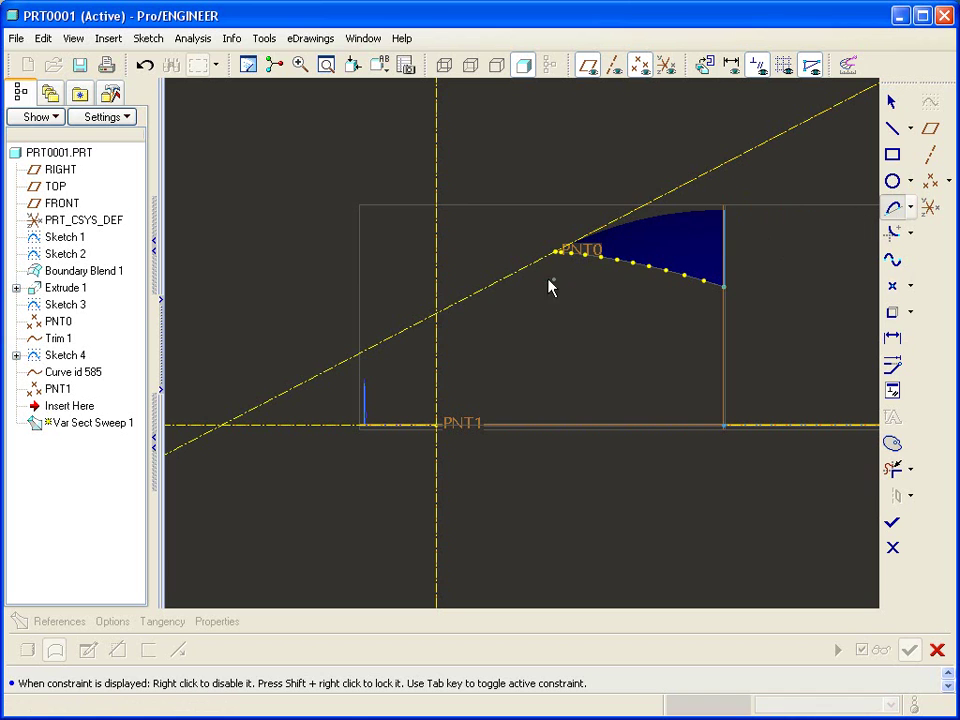
left_click(556, 252)
left_click(436, 426)
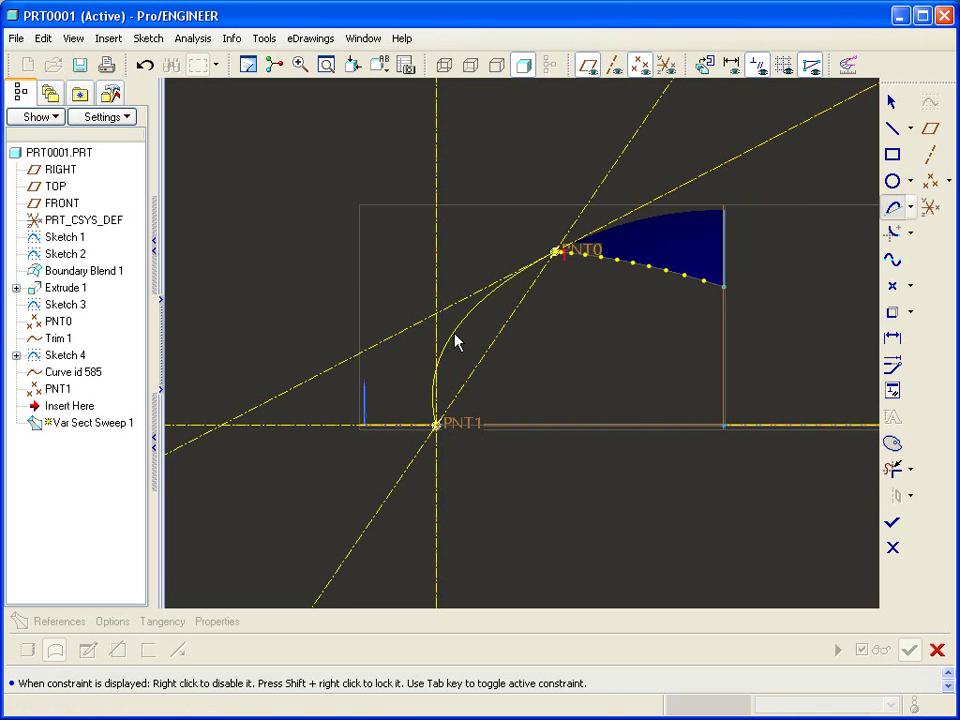
left_click(455, 343)
middle_click(528, 373)
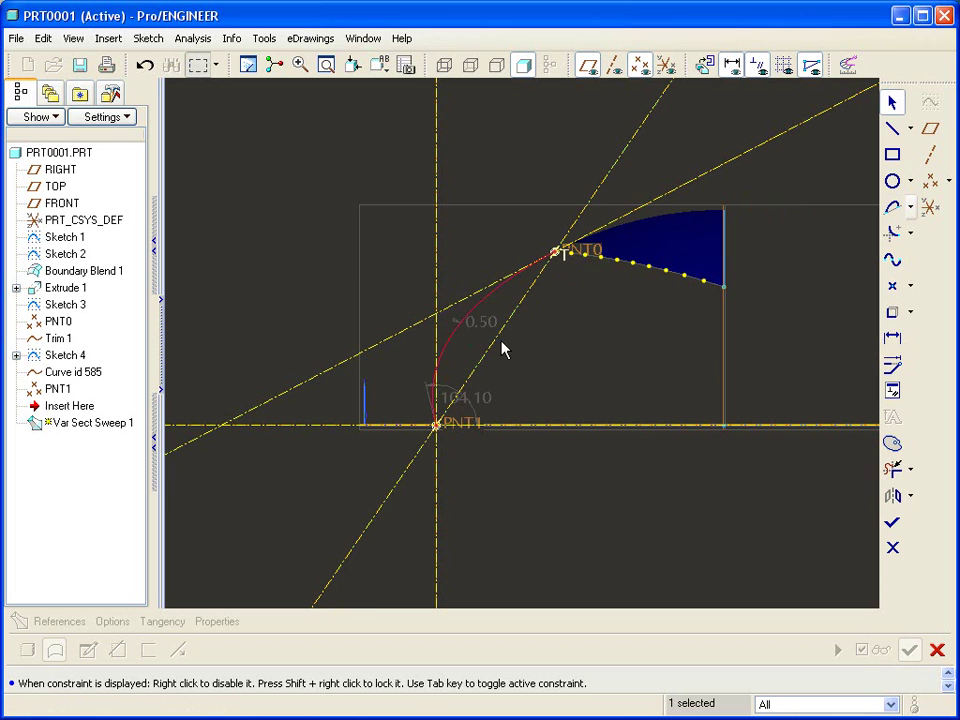
left_click(497, 345)
key("Delete")
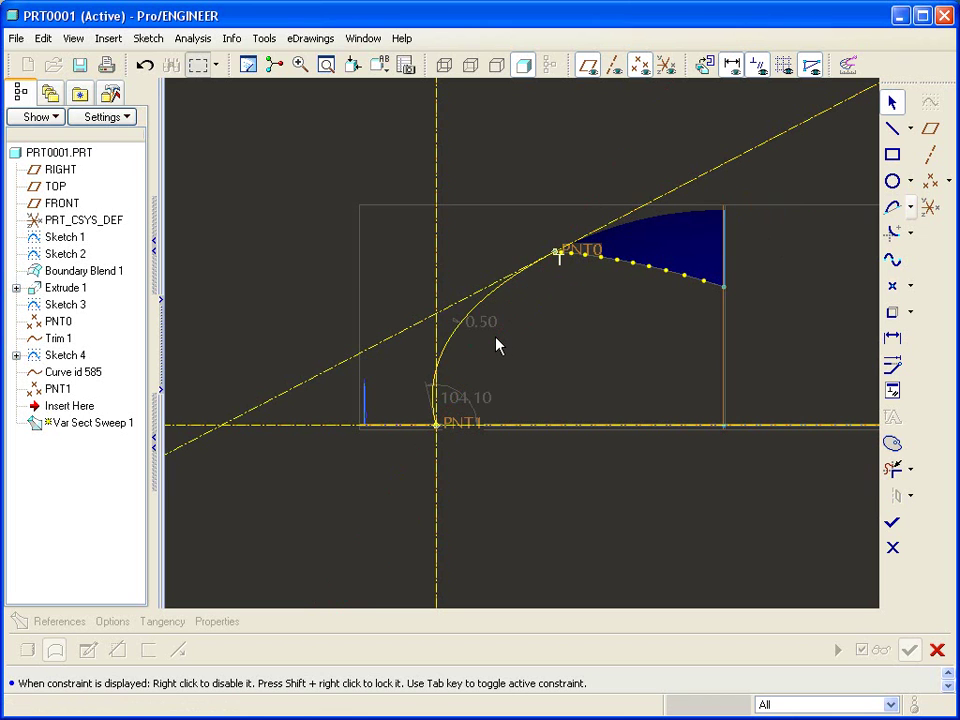
Step: Change the 104.10 angle dimension to 110 and finish the section sketch
scroll(444, 489, "up", 2)
double_click(470, 366)
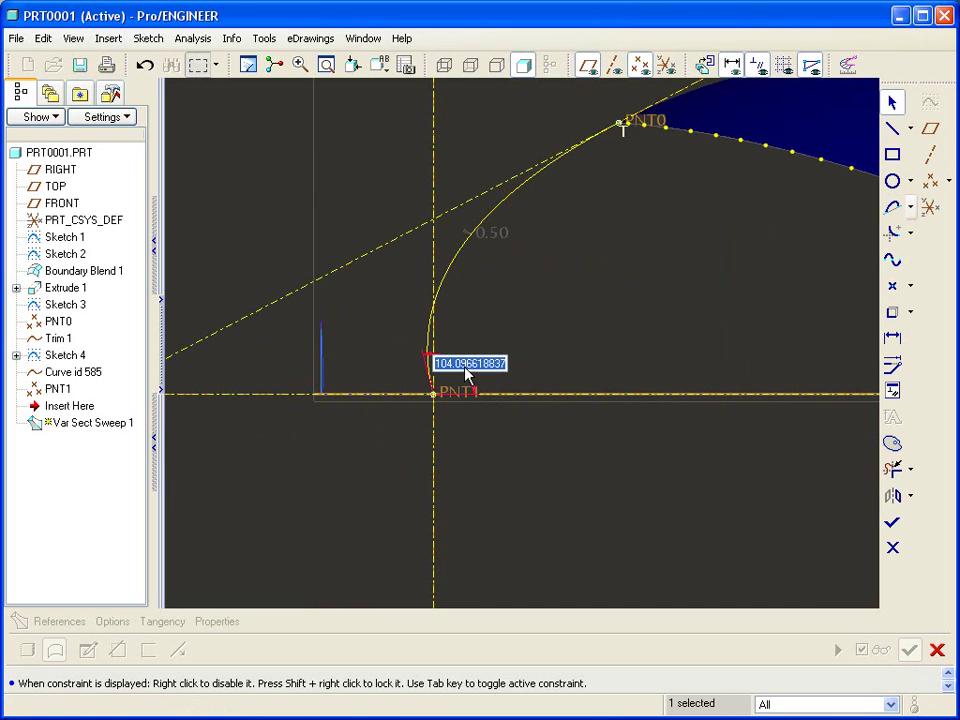
type("110")
key("Return")
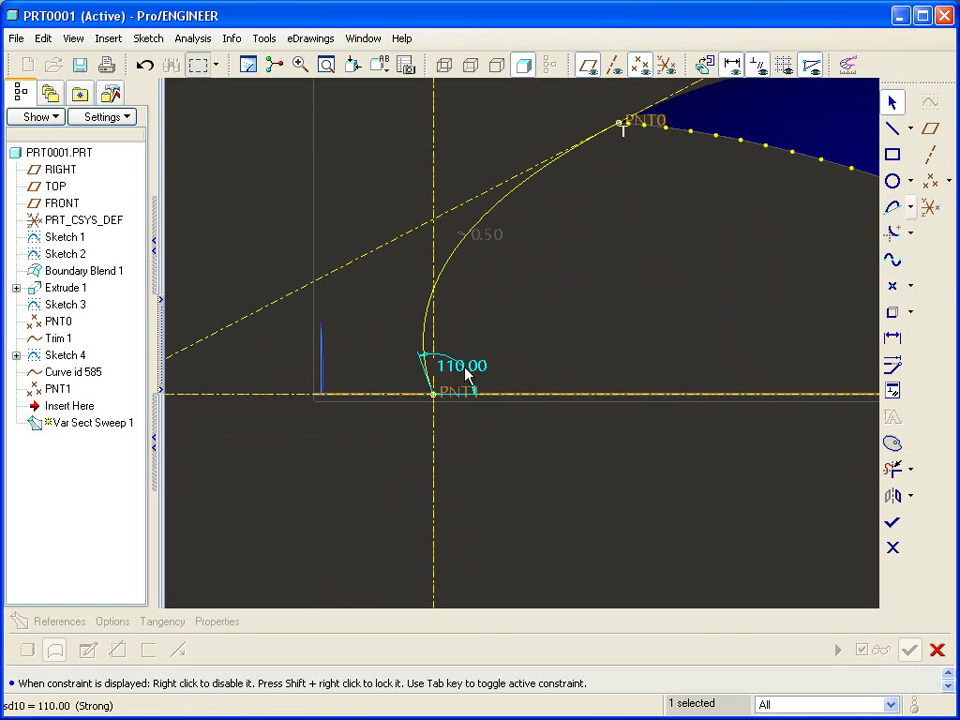
scroll(514, 439, "down", 2)
left_click(890, 523)
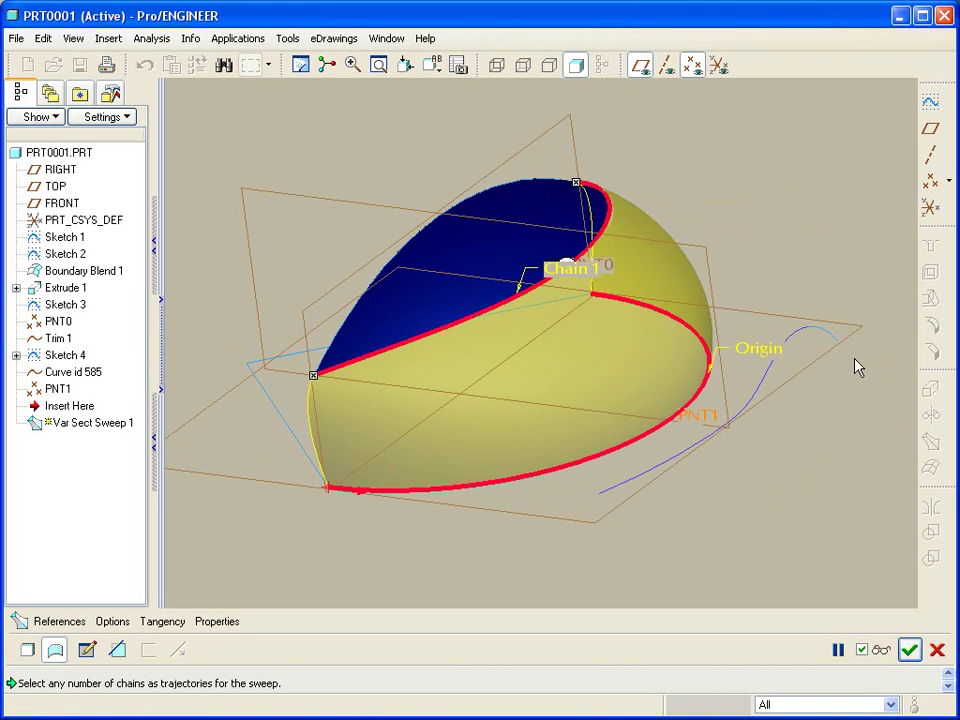
Step: Hide the datum planes and datum points
left_click(640, 65)
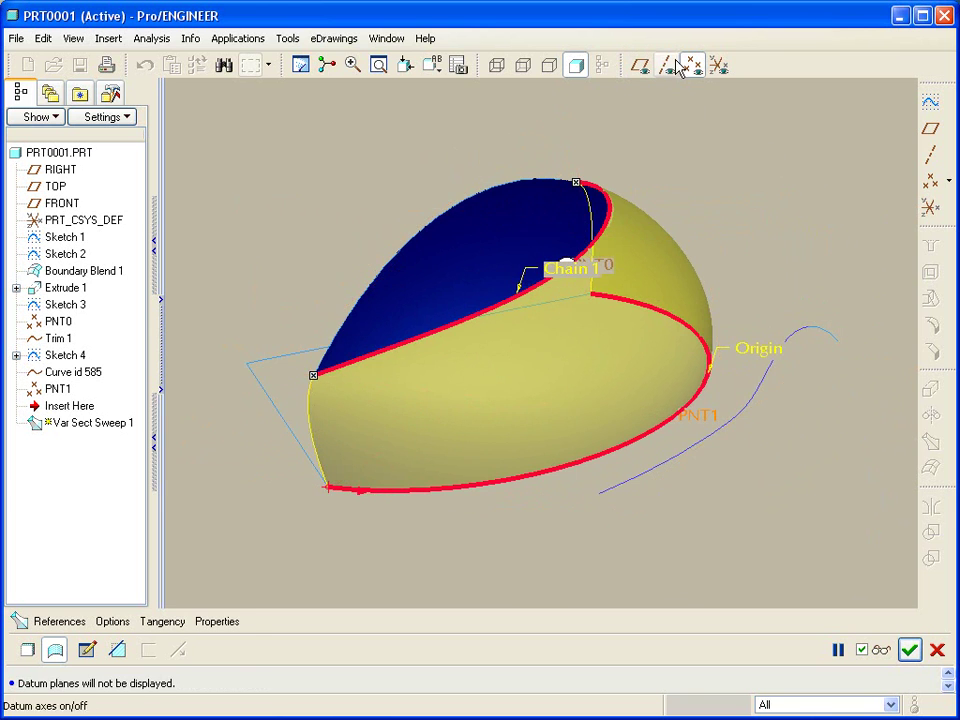
left_click(692, 65)
middle_click_drag(702, 110, 820, 287)
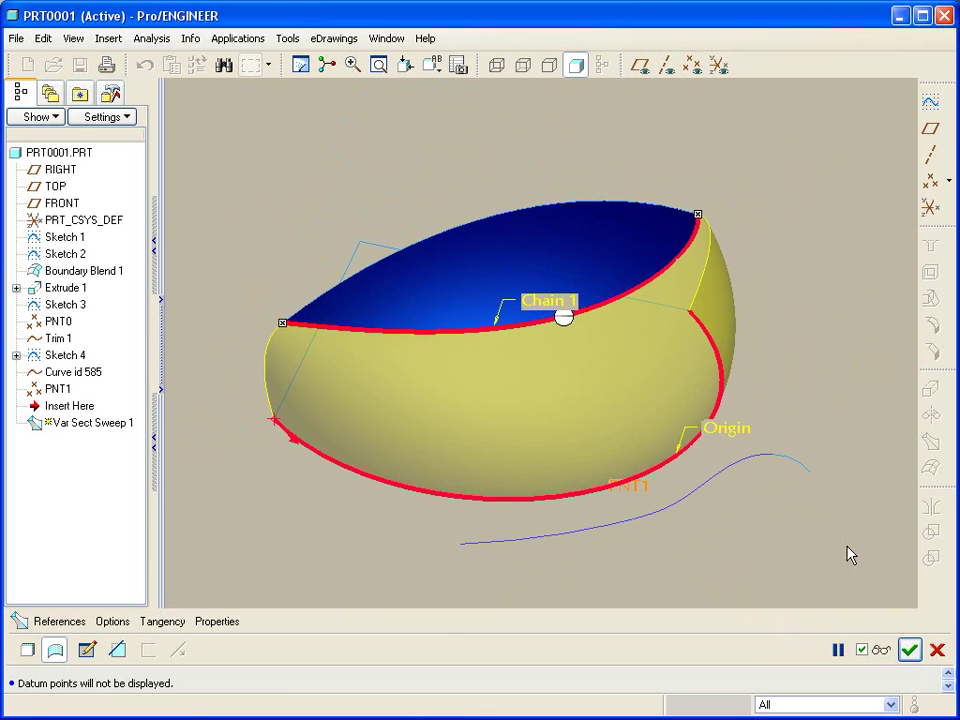
Step: Set Section plane control to Normal To Trajectory in the References panel
left_click(59, 622)
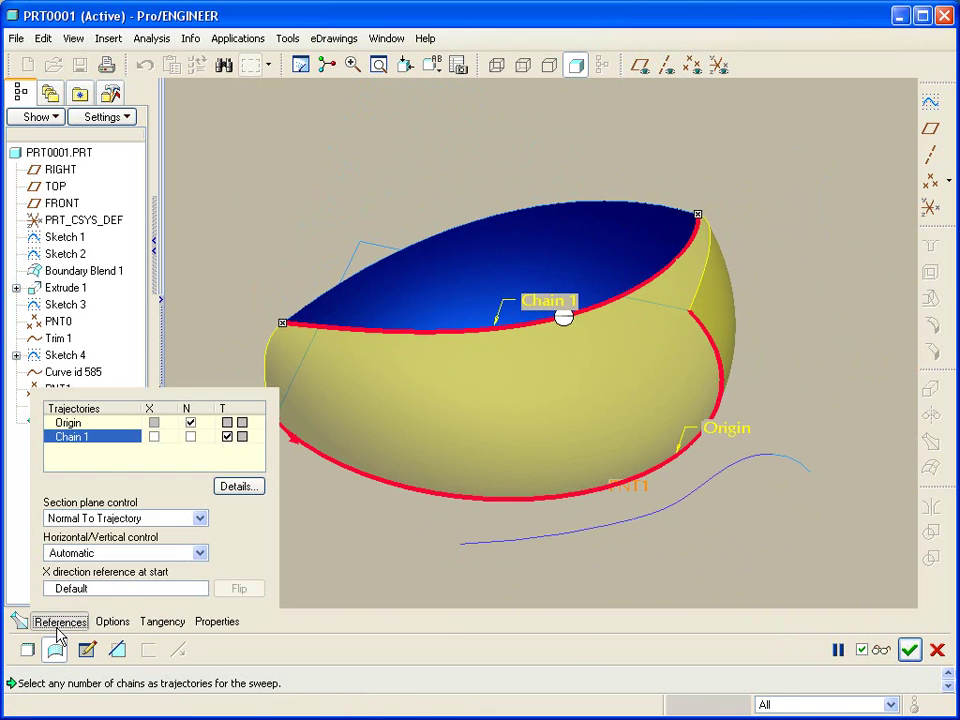
left_click(201, 520)
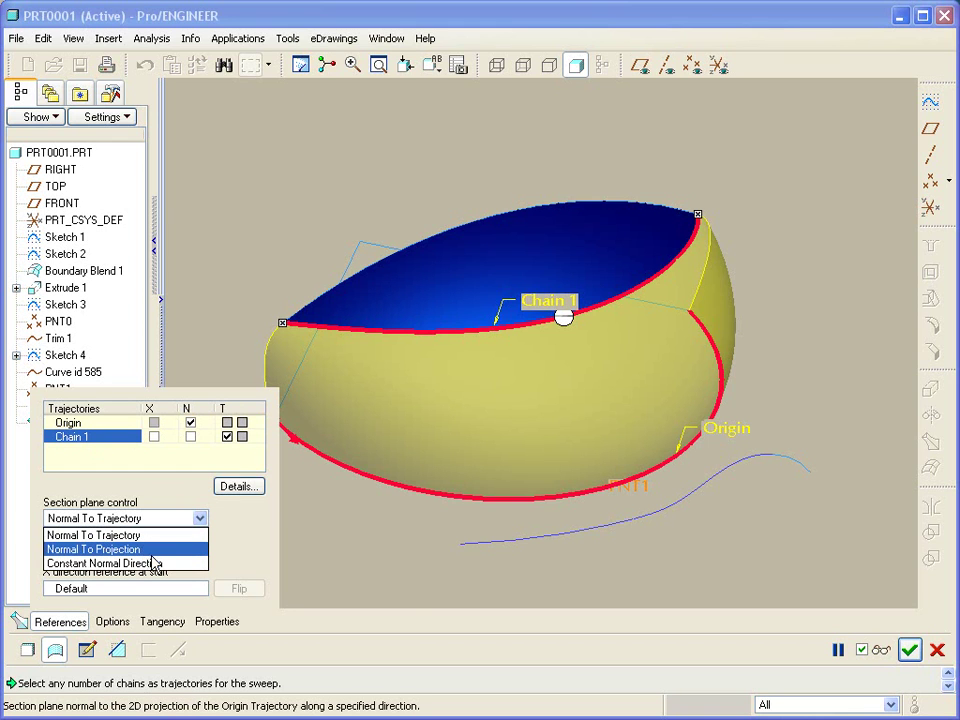
left_click(95, 535)
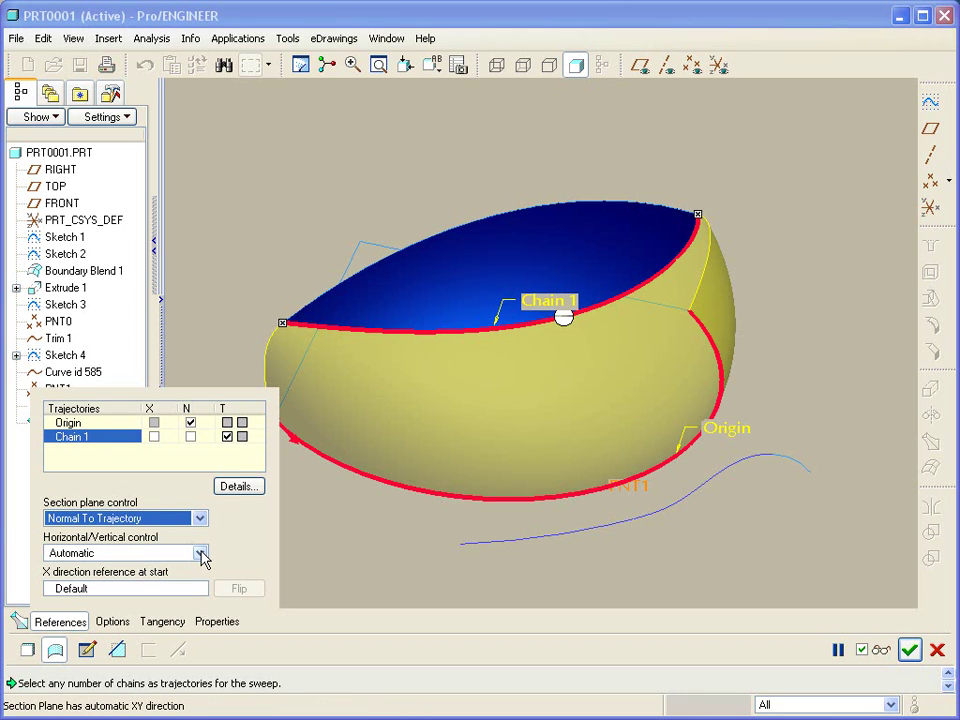
Step: Complete Var Sect Sweep 1, closing the grey dome shell over the blue boundary blend
left_click(908, 650)
middle_click_drag(823, 542, 817, 370)
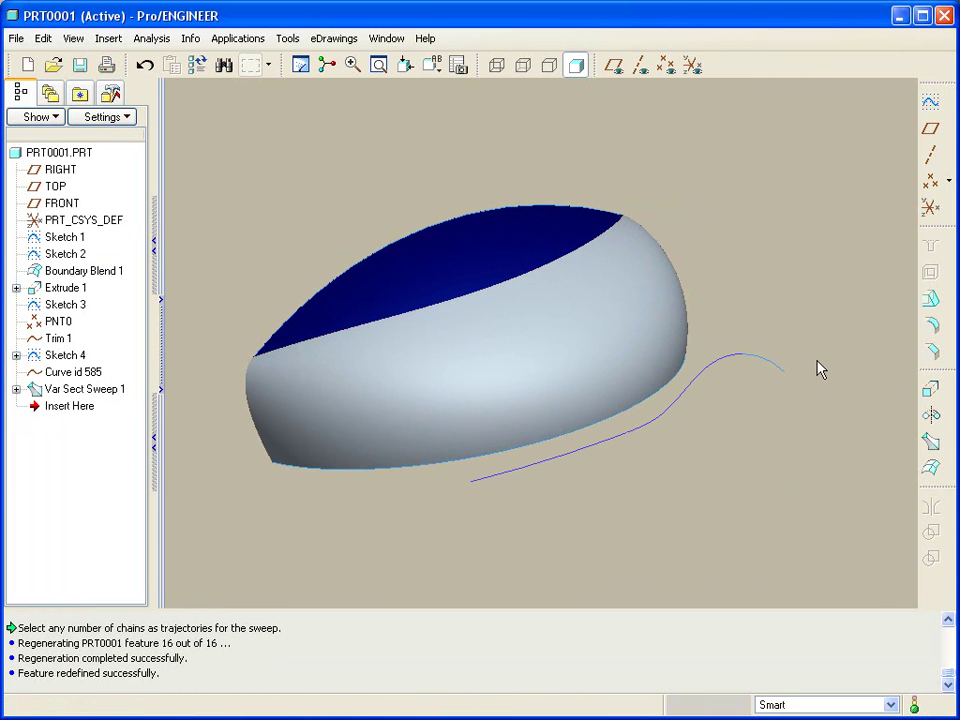